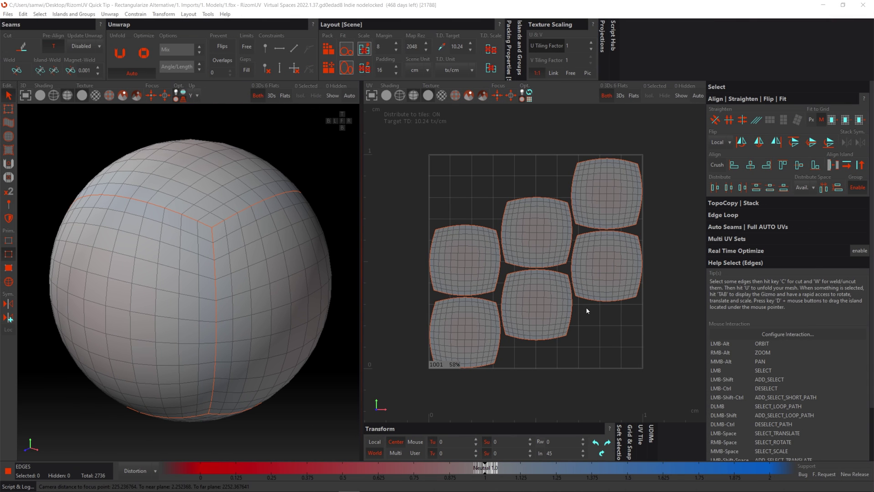
In Island mode, straighten the left-middle UV island into a rectangle.
alt+drag(195, 307, 244, 293)
scroll(246, 285, down, 4)
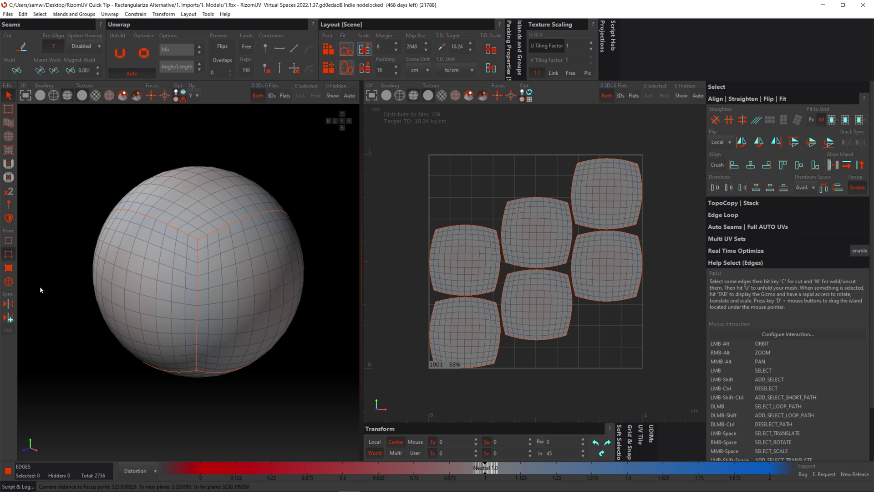
click(12, 286)
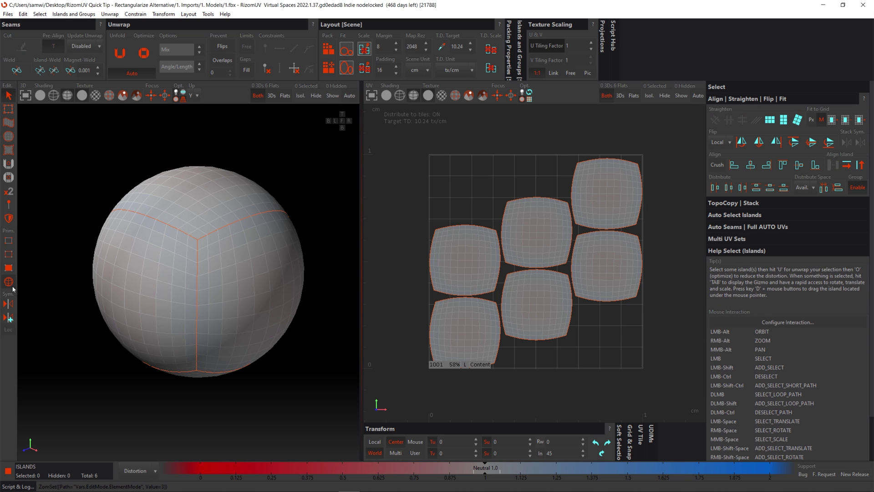
click(479, 266)
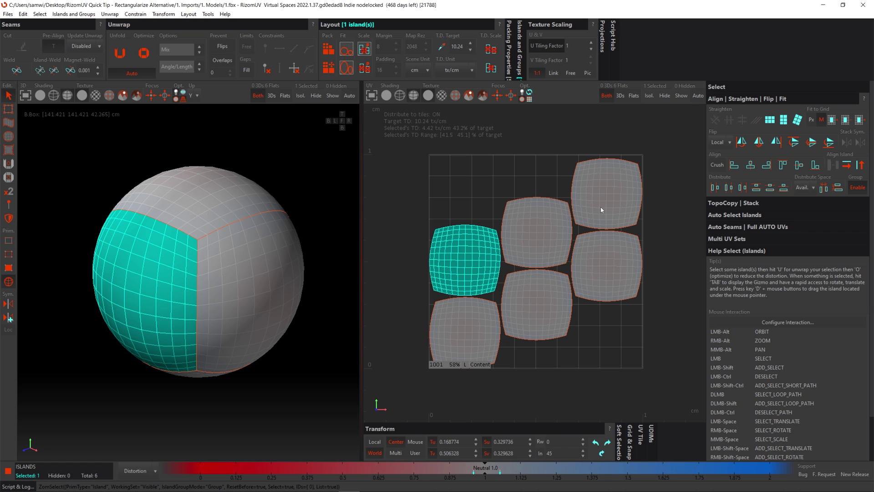
click(770, 121)
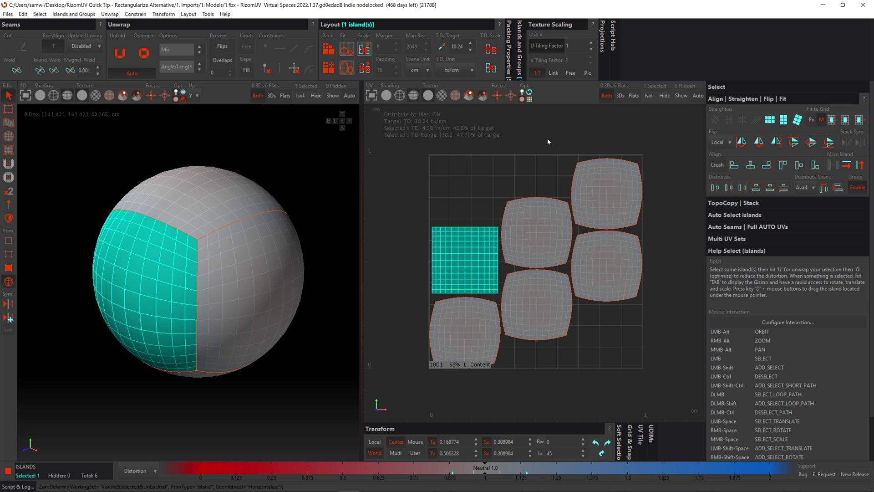
Straighten the four right-hand islands and the bottom-left island together, then deselect them.
drag(537, 146, 621, 313)
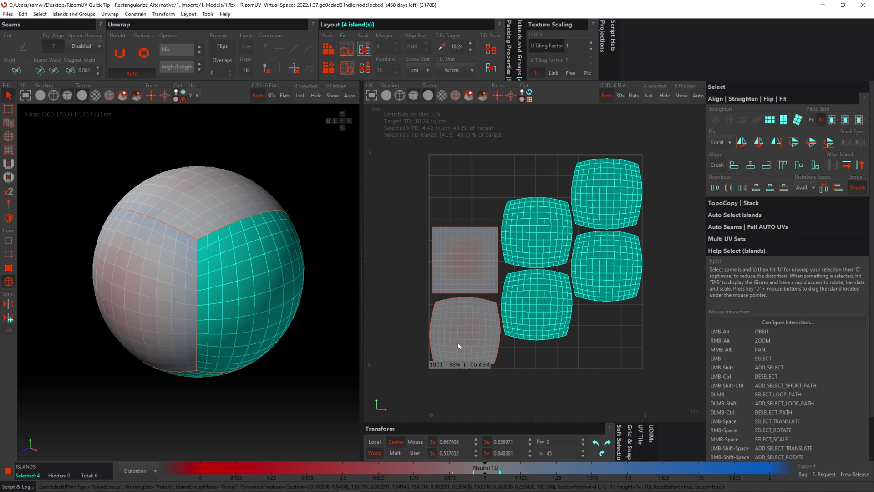
shift+click(470, 331)
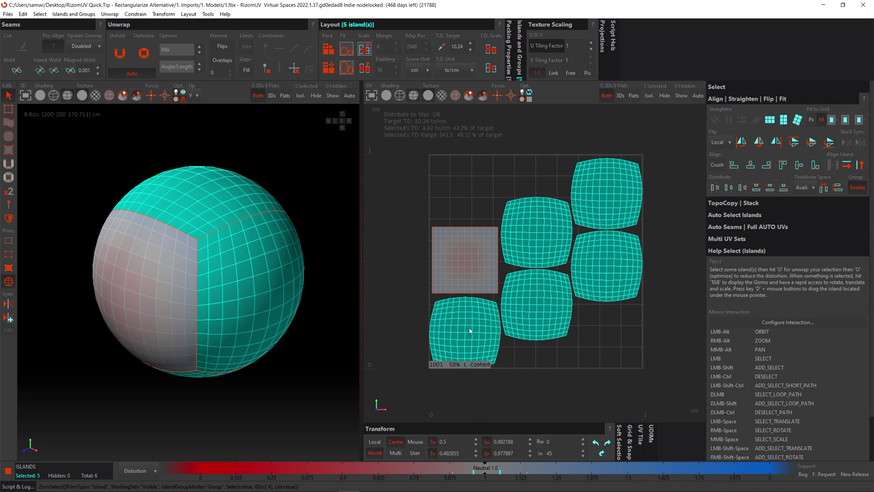
click(769, 121)
click(655, 281)
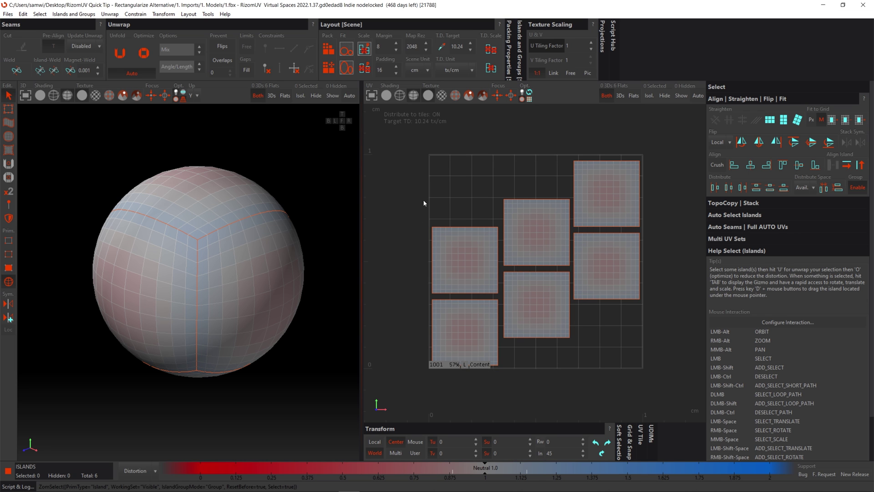
Straighten the top-left and three right-hand islands into rectangles, then deselect.
alt+drag(253, 241, 256, 243)
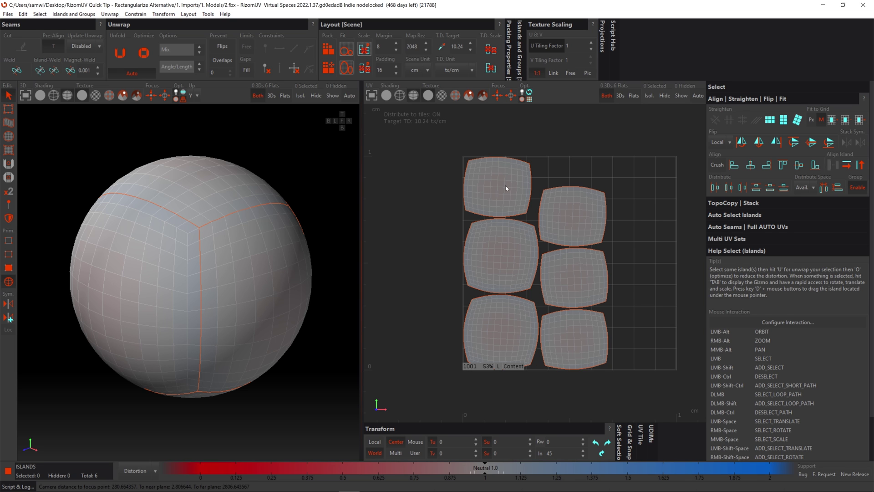
click(477, 182)
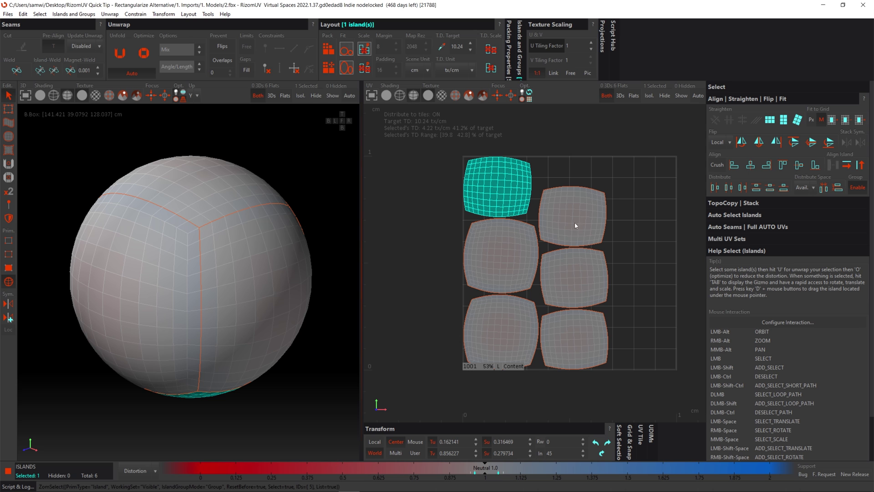
drag(619, 176, 569, 359)
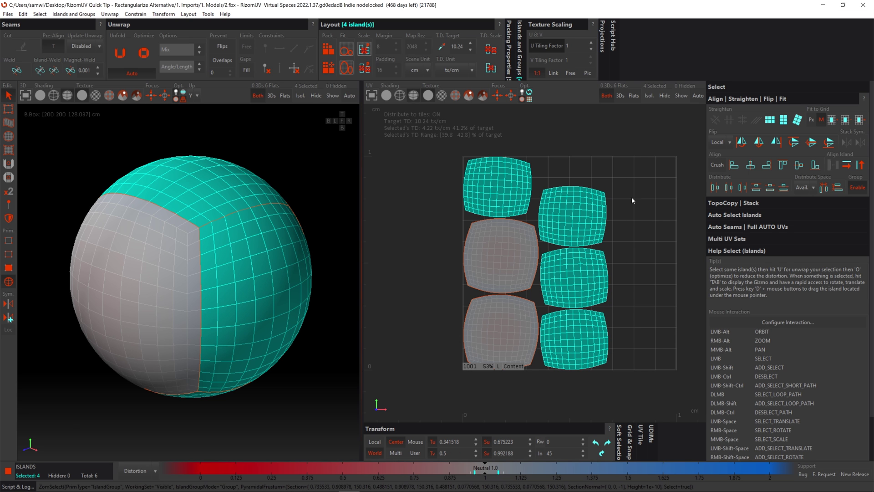
click(770, 120)
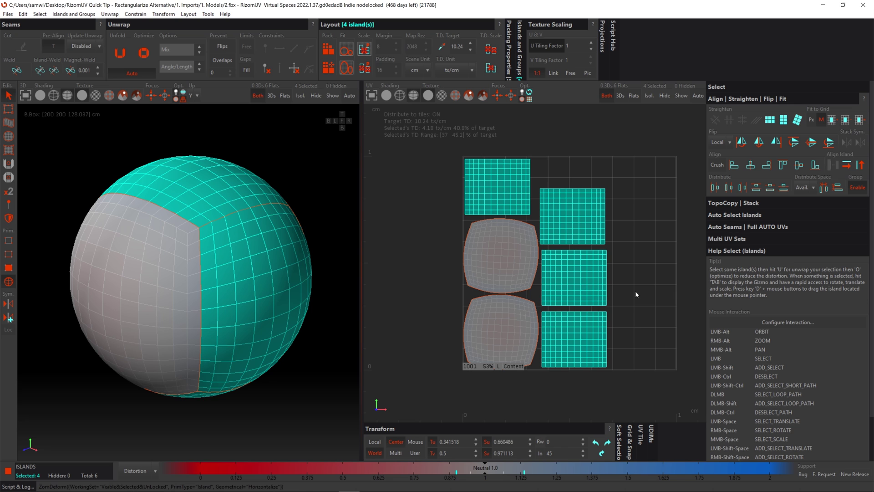
click(612, 310)
Try straightening the two left band islands, undo the distorted result, and deselect.
click(510, 242)
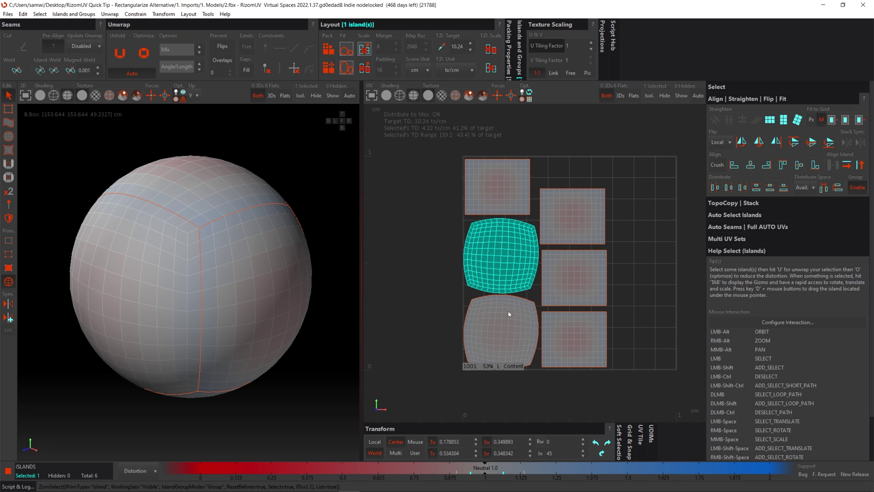
shift+click(514, 353)
click(769, 119)
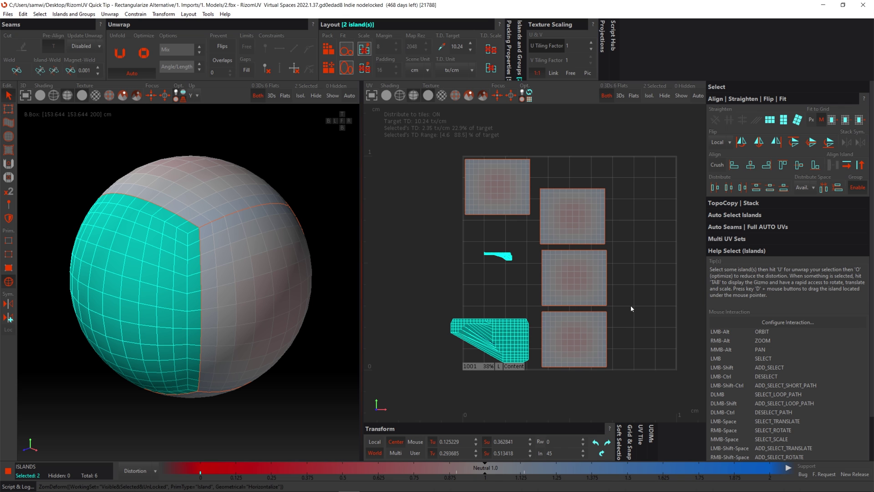
key(ctrl+z)
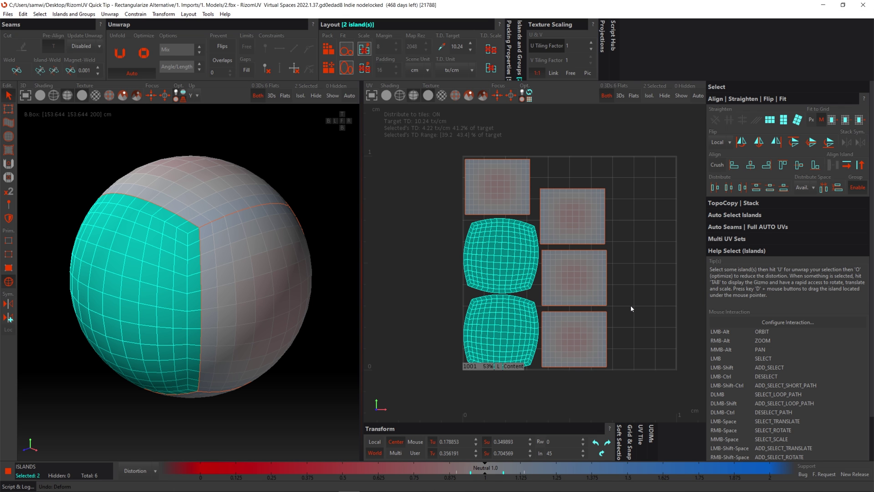
click(631, 308)
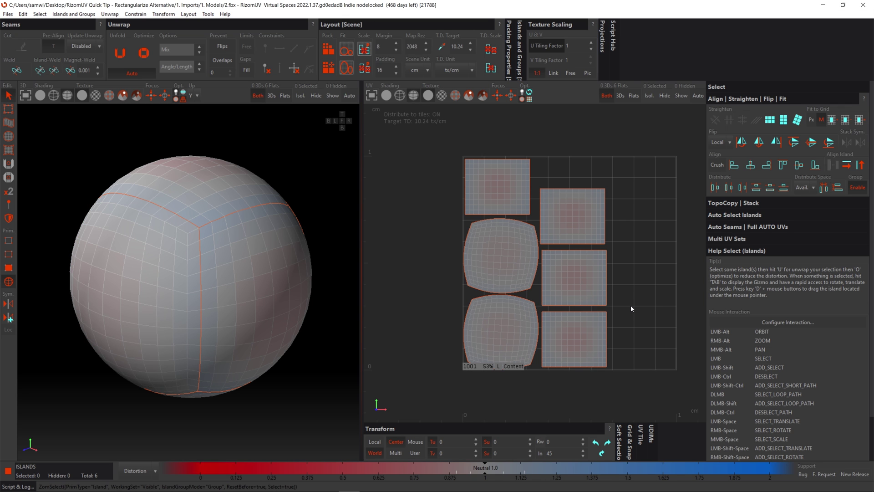
alt+drag(184, 236, 263, 270)
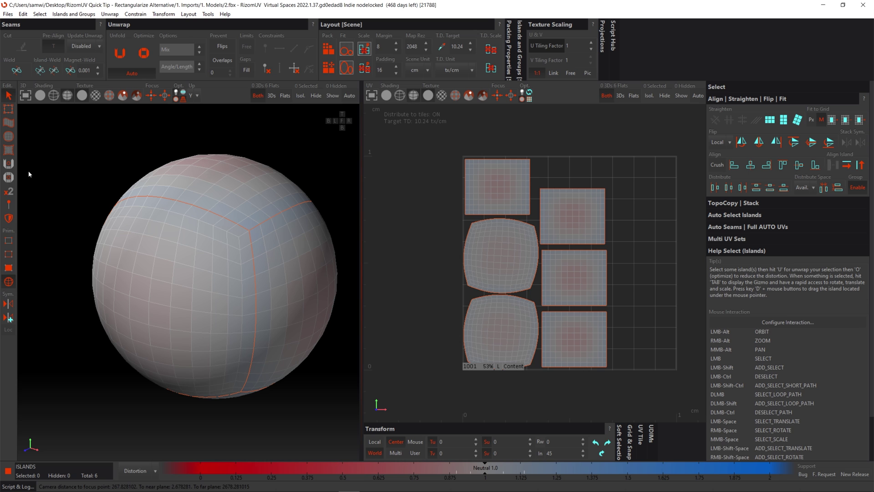
In Edge mode, select edges along the band's seam corner and top border, then clear them.
click(10, 254)
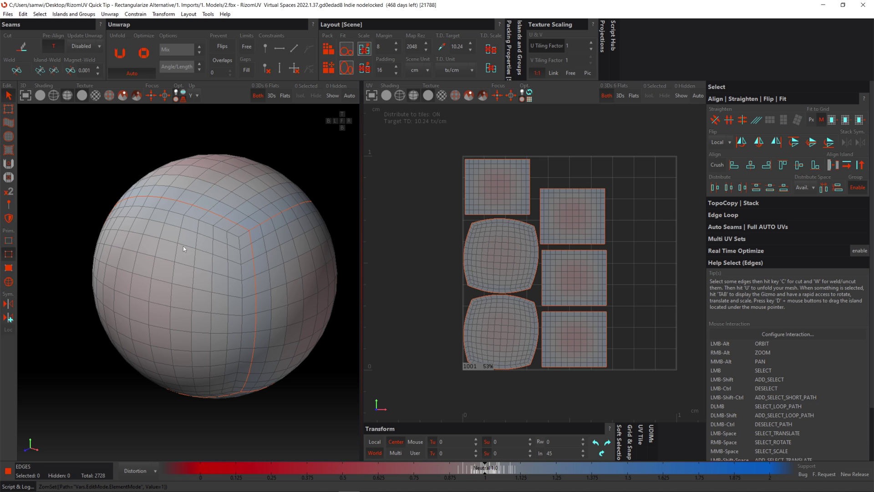
click(243, 235)
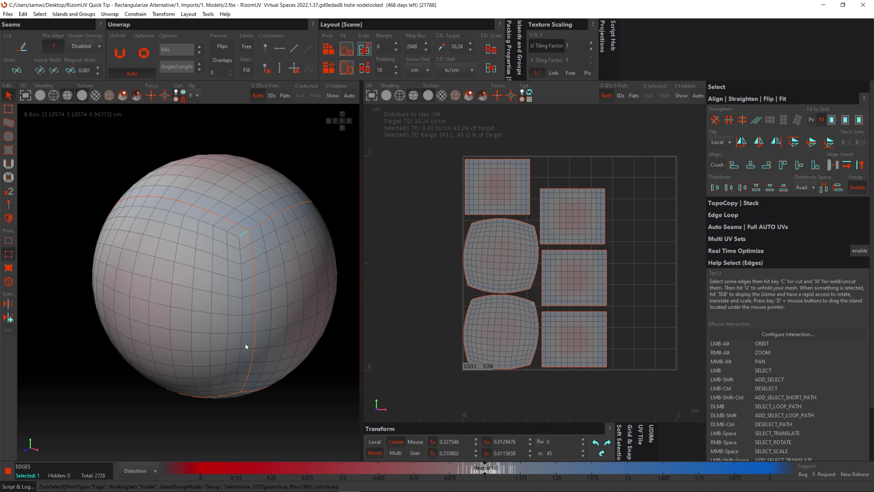
ctrl+shift+click(238, 369)
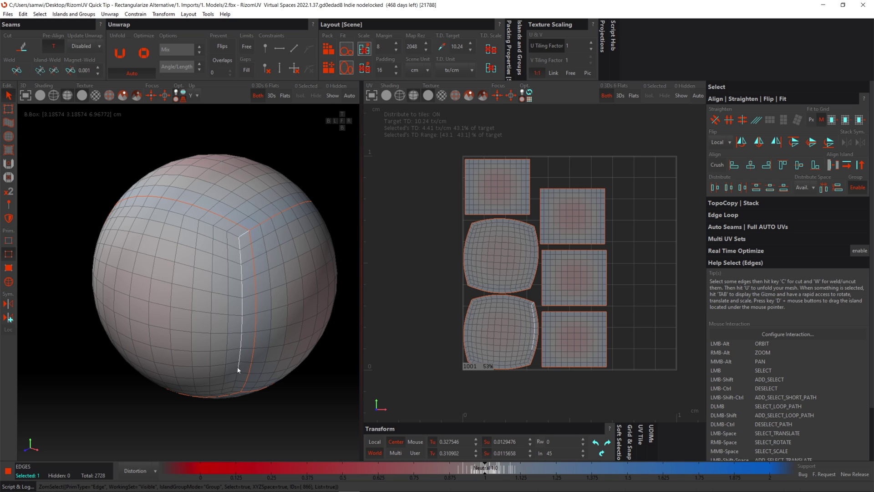
shift+click(235, 236)
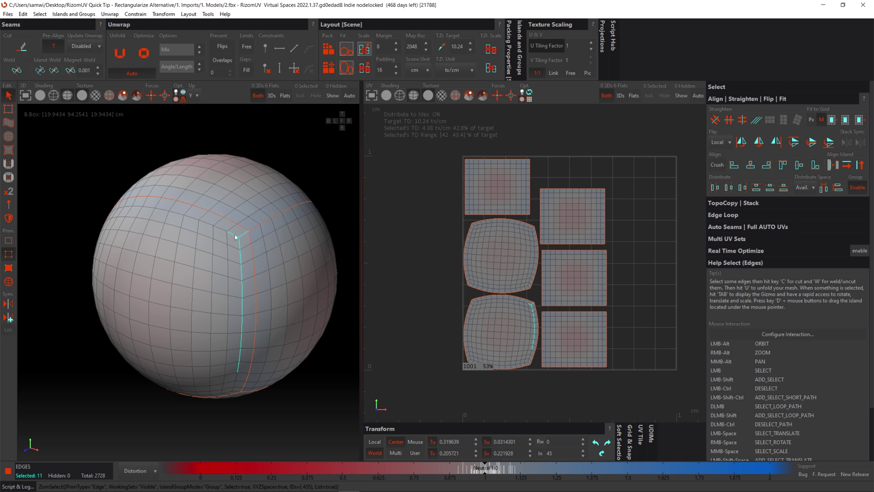
ctrl+shift+click(147, 209)
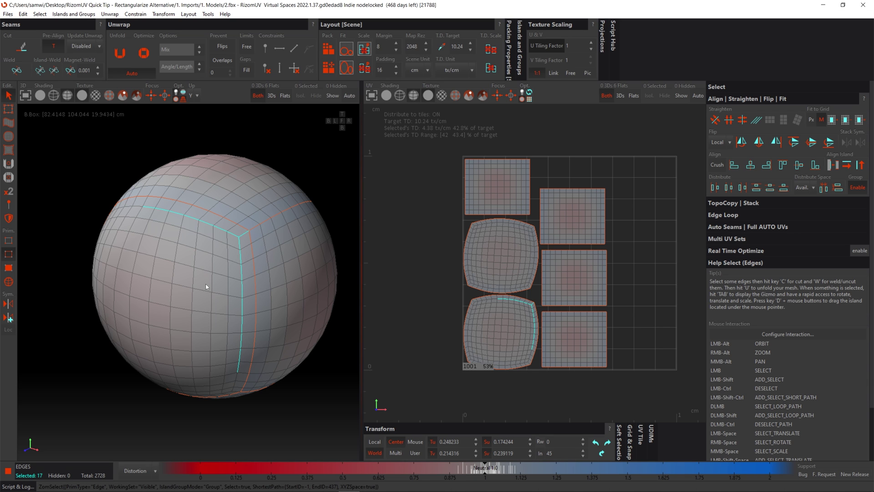
click(240, 255)
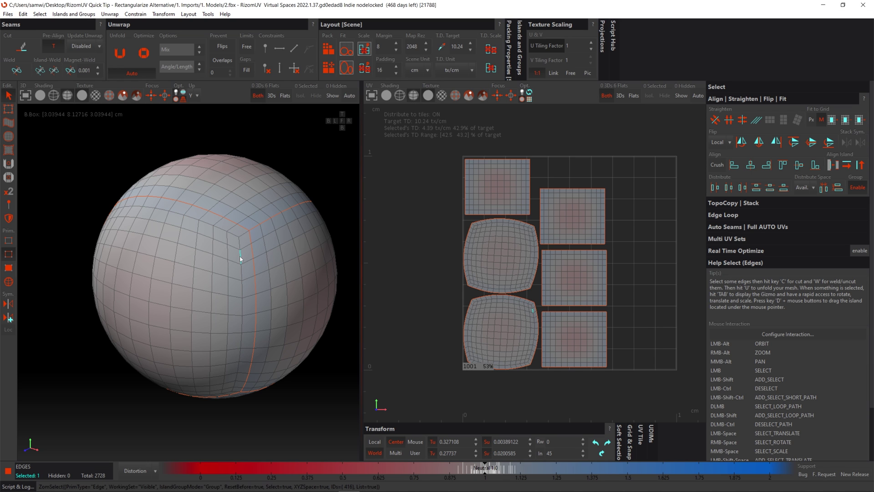
click(101, 389)
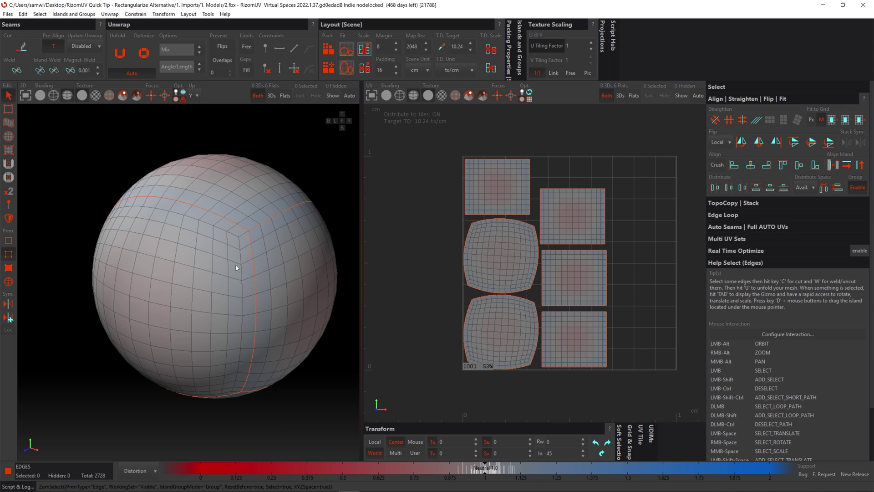
scroll(237, 270, up, 8)
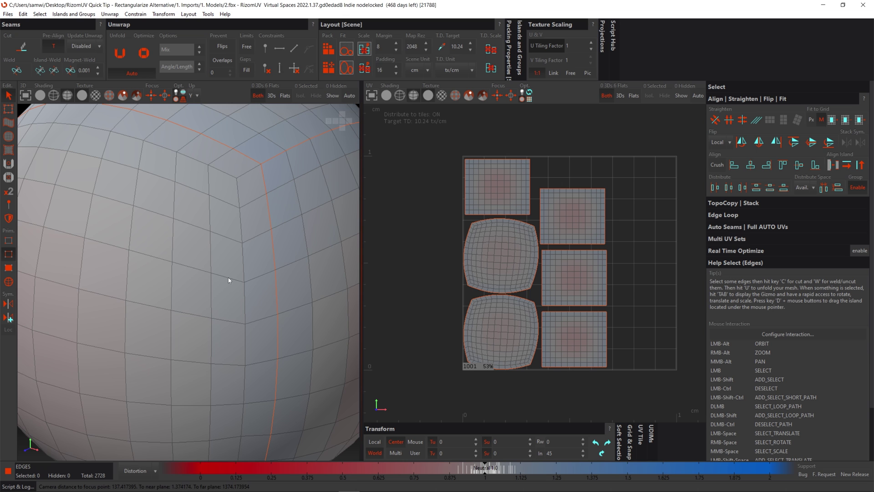
scroll(247, 289, up, 2)
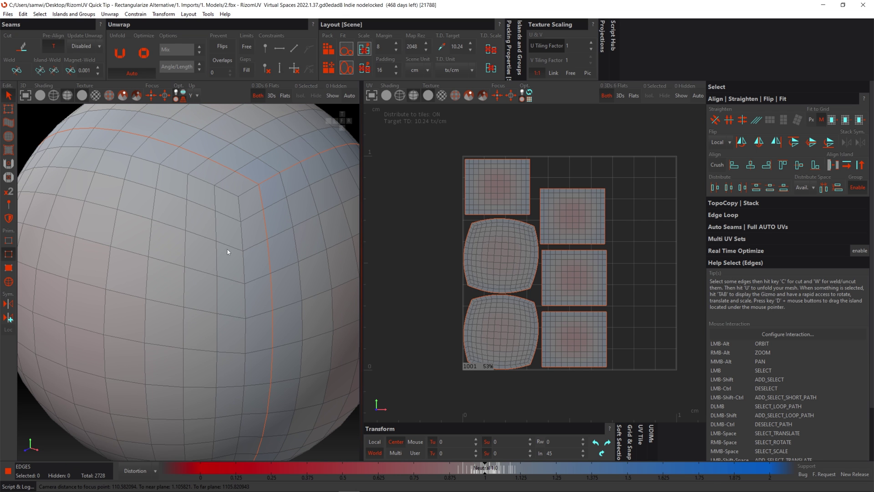
scroll(228, 263, down, 2)
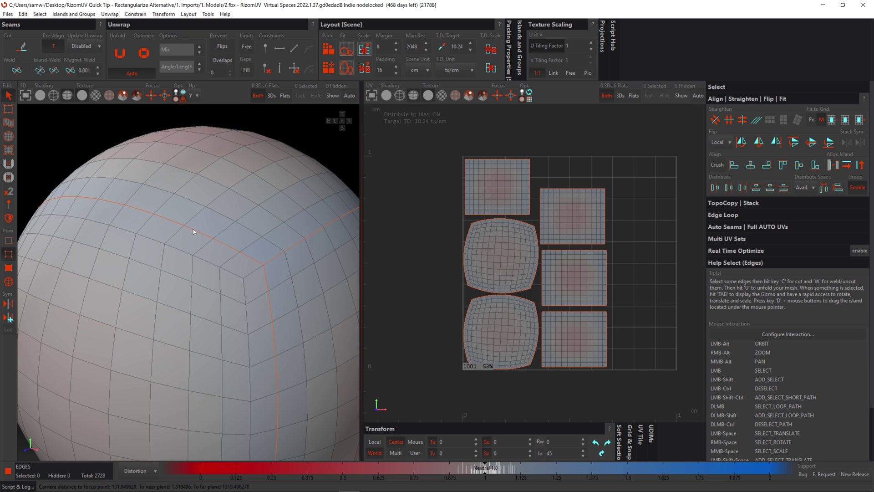
scroll(213, 318, up, 4)
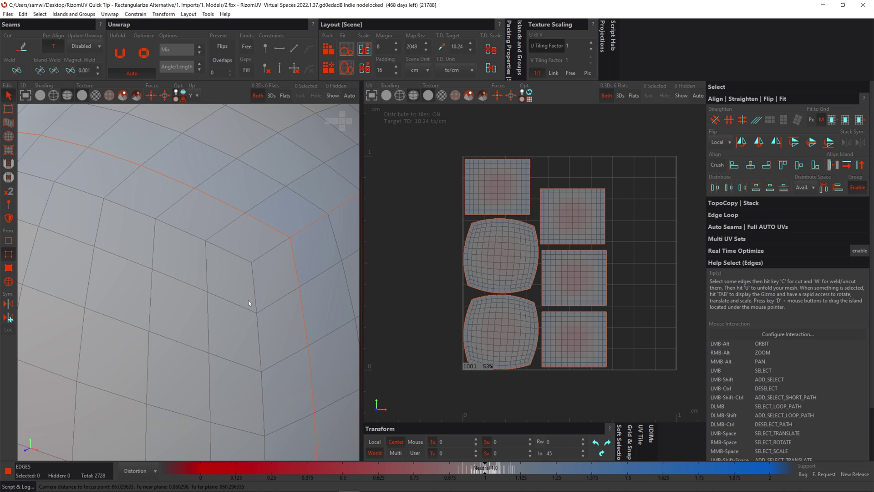
scroll(253, 268, down, 1)
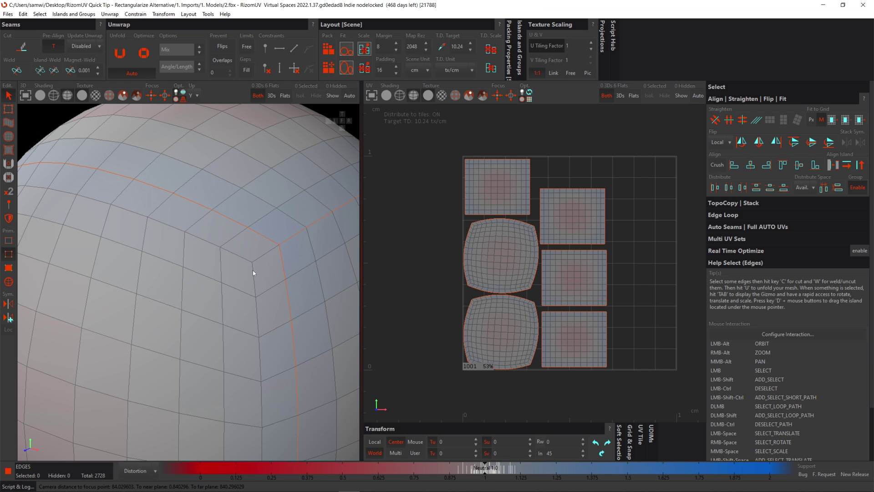
Select the bulged UV island in Island mode and straighten it horizontally.
click(505, 257)
click(8, 282)
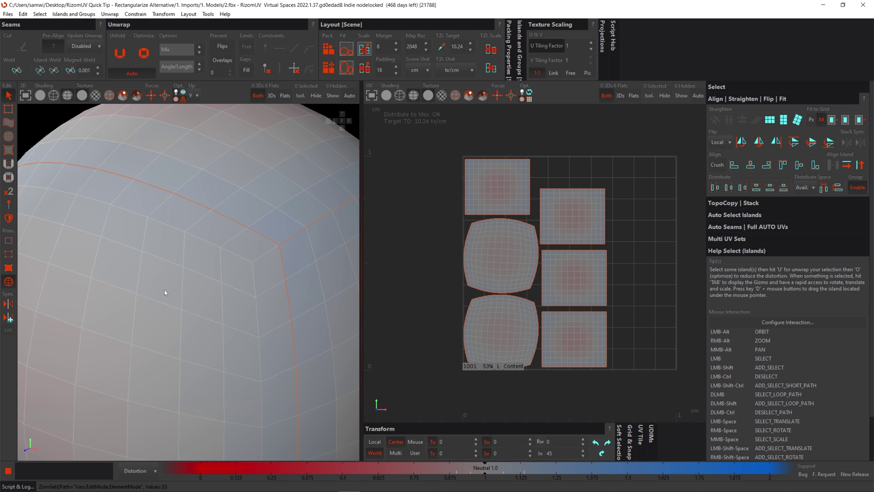
click(501, 248)
scroll(503, 246, up, 6)
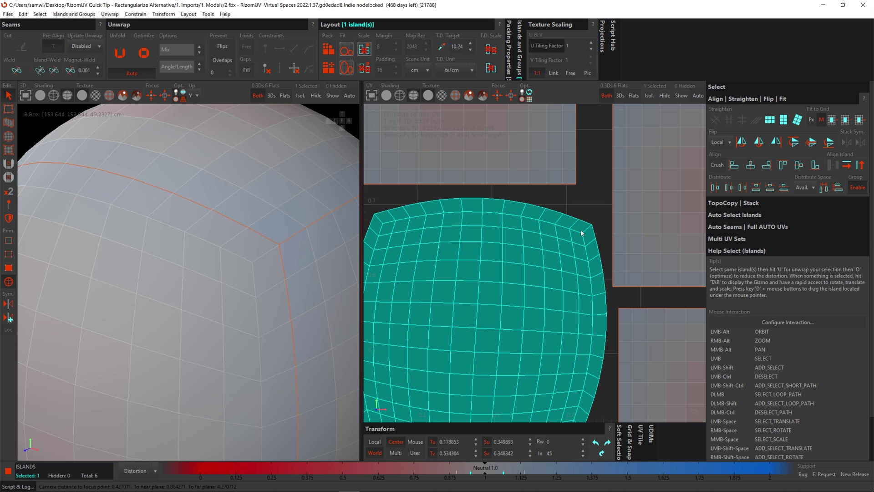
alt+middle_drag(489, 323, 503, 300)
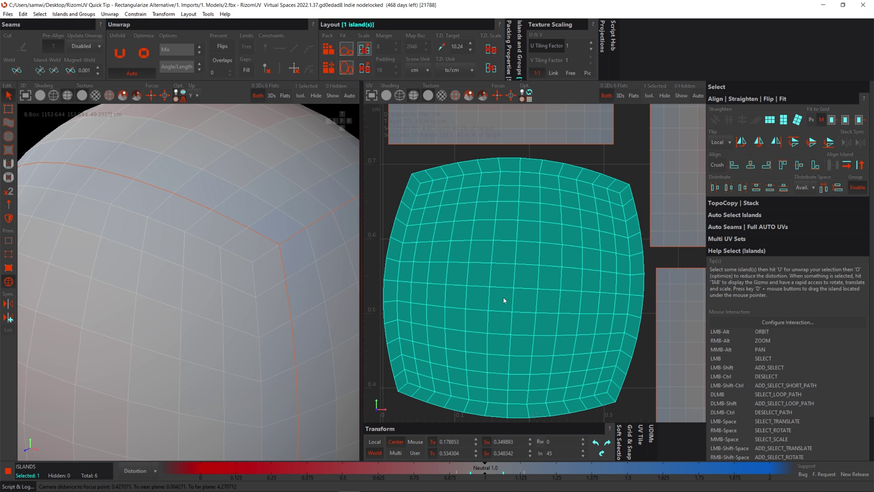
click(773, 124)
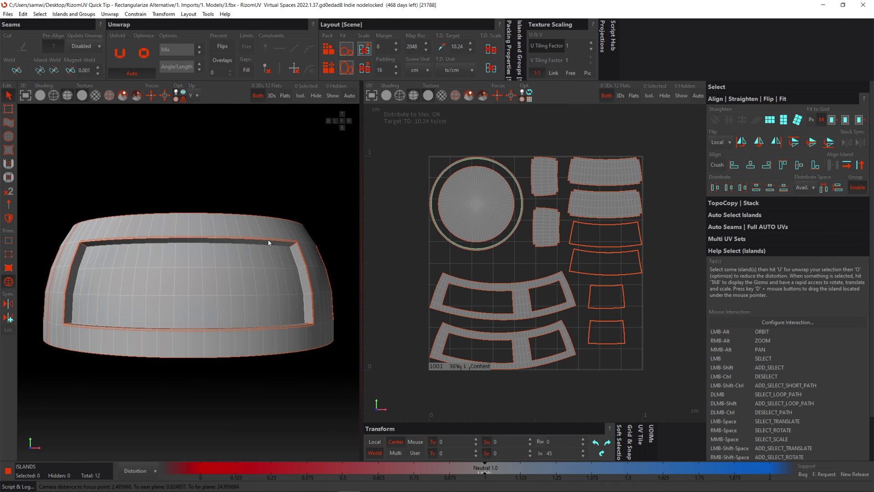
alt+drag(269, 243, 259, 259)
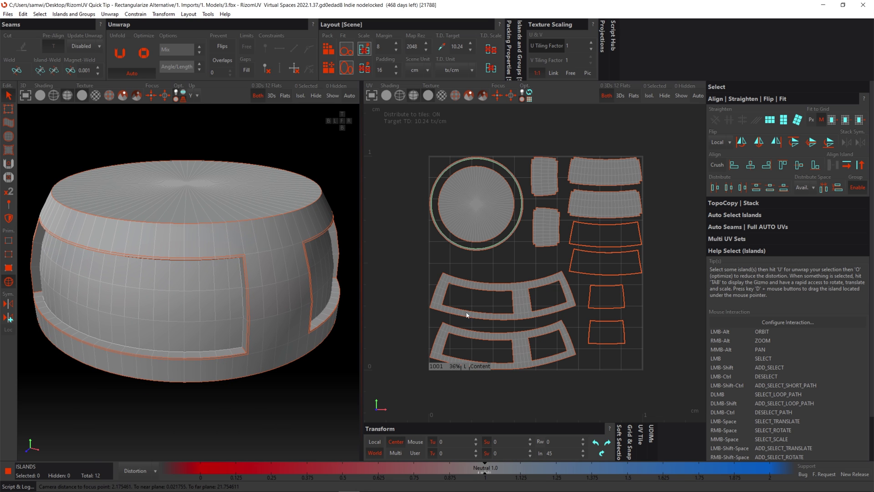
click(519, 307)
click(521, 348)
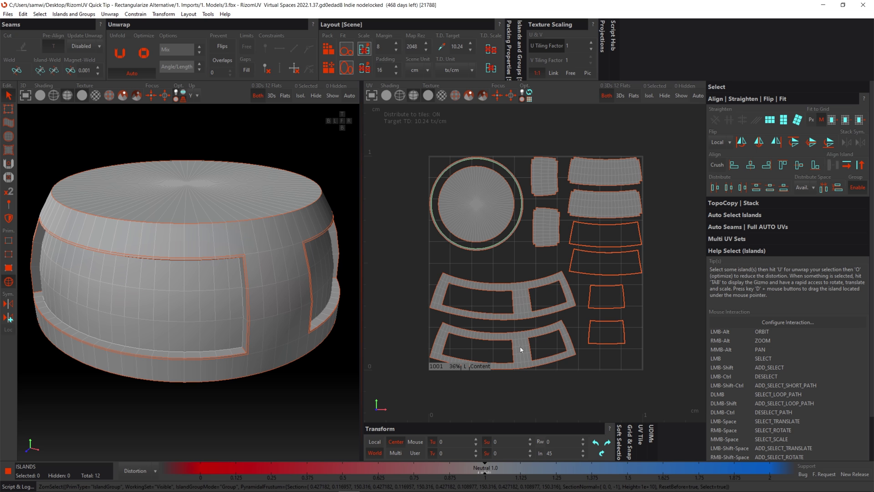
click(517, 308)
scroll(247, 262, up, 10)
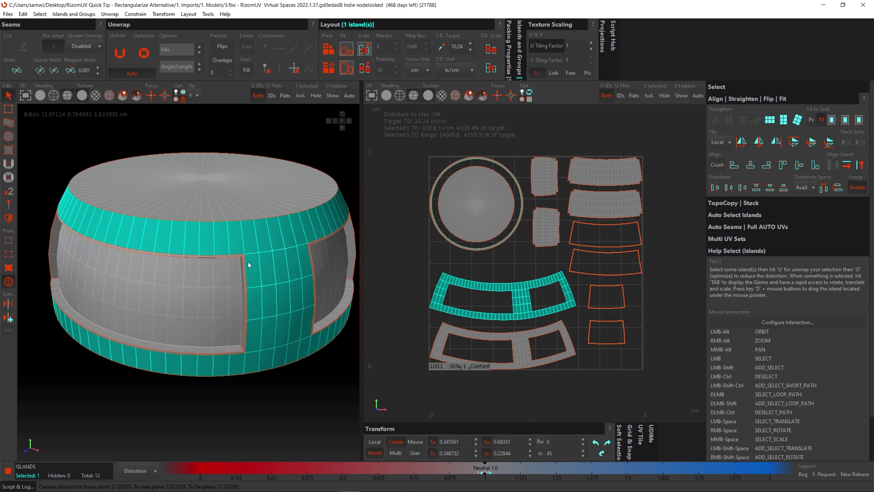
scroll(230, 245, up, 4)
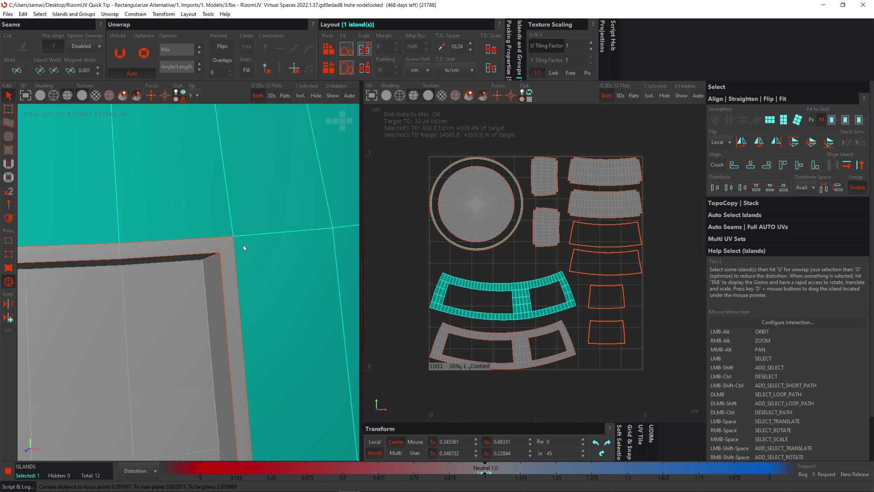
scroll(241, 254, down, 15)
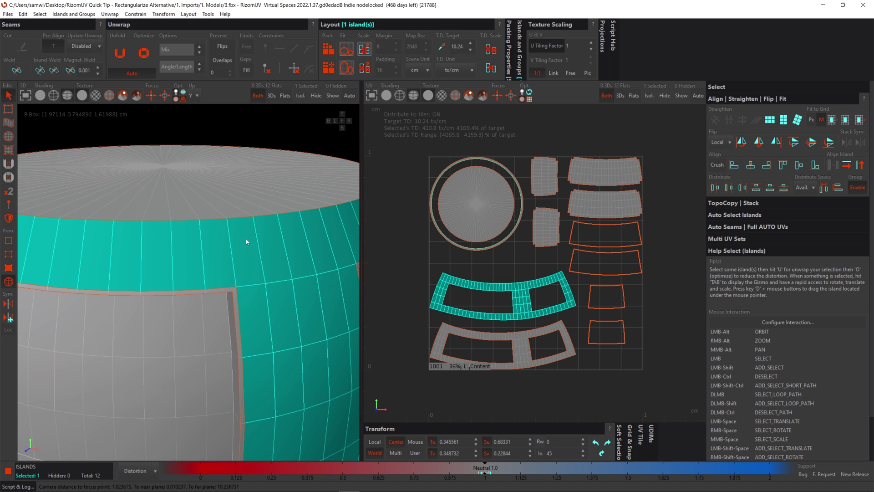
click(270, 130)
scroll(246, 285, up, 8)
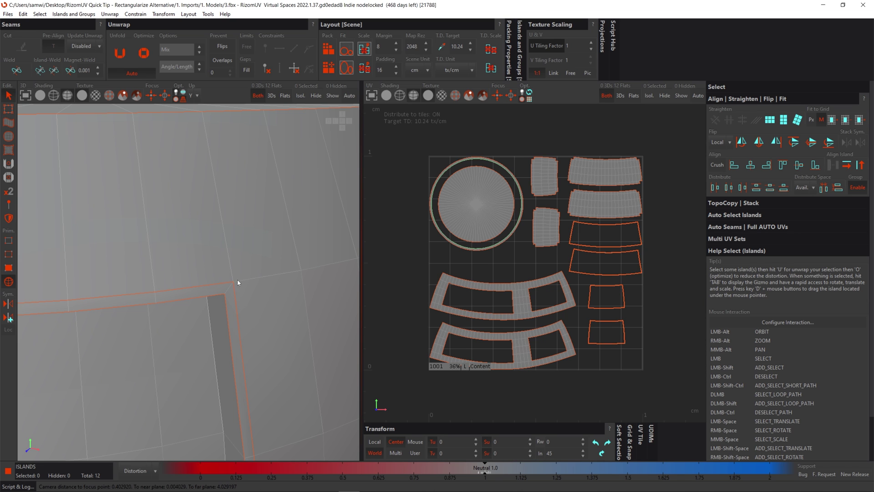
scroll(231, 294, up, 3)
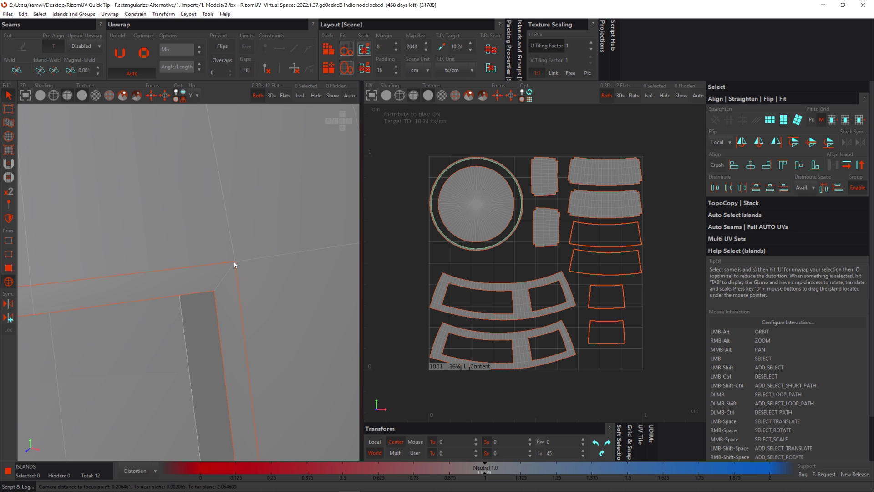
scroll(235, 280, down, 4)
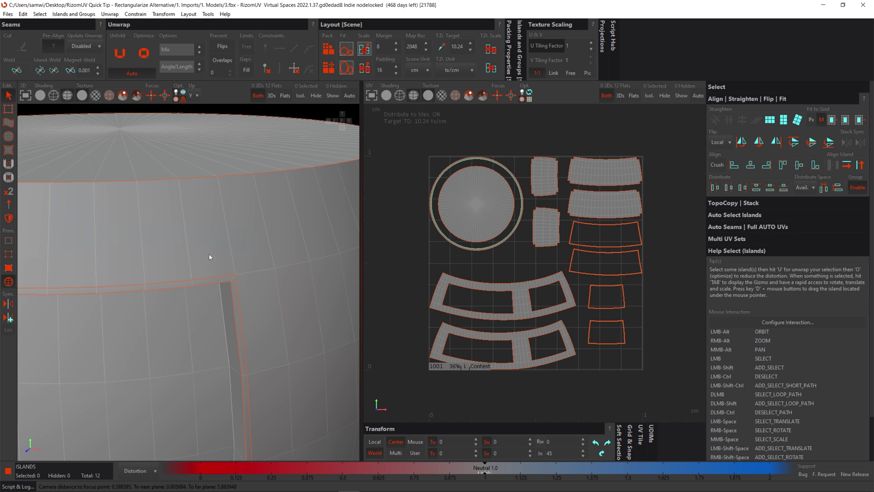
Select the upper and lower windowed band islands, straighten them horizontally, and deselect.
scroll(210, 257, down, 5)
click(268, 288)
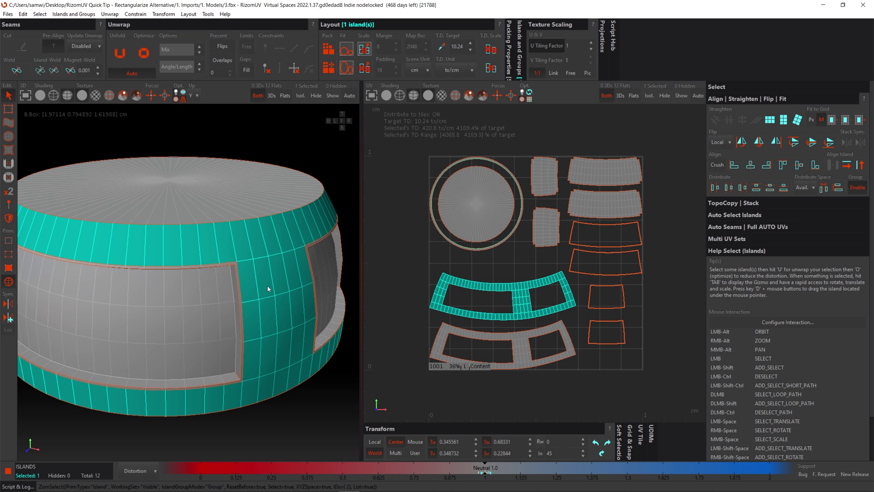
shift+click(517, 351)
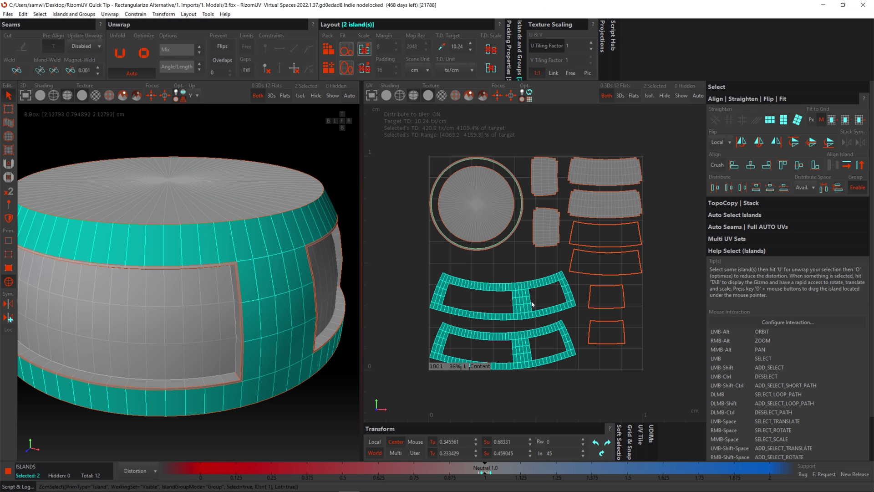
click(769, 119)
scroll(500, 355, up, 4)
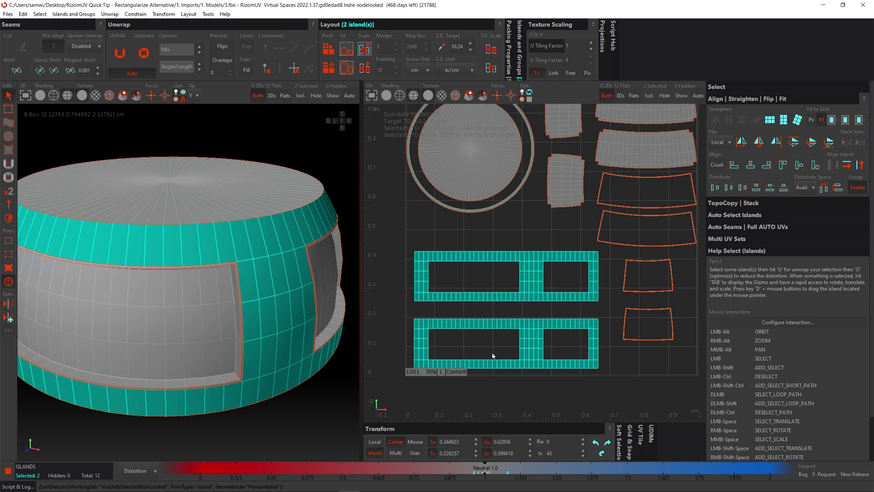
alt+middle_drag(500, 311, 509, 296)
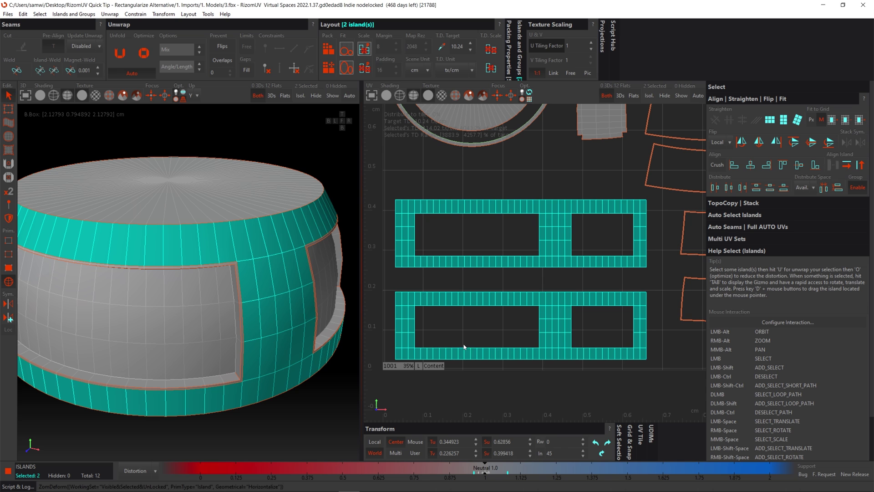
click(512, 390)
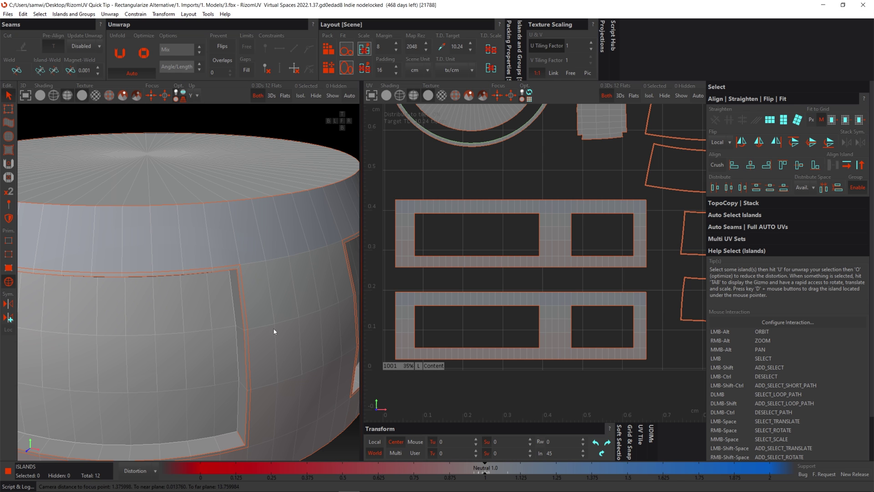
scroll(275, 332, up, 5)
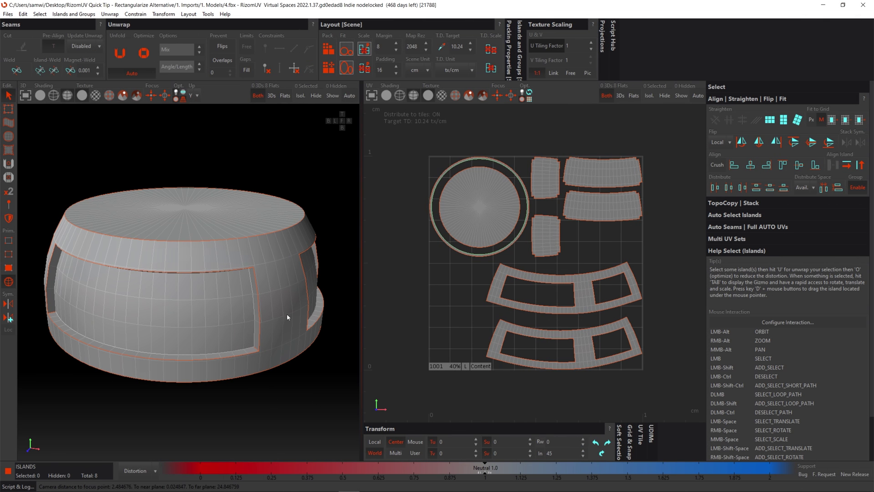
Zoom in on the window corners in the 3D view, then select the upper band island.
scroll(280, 334, up, 8)
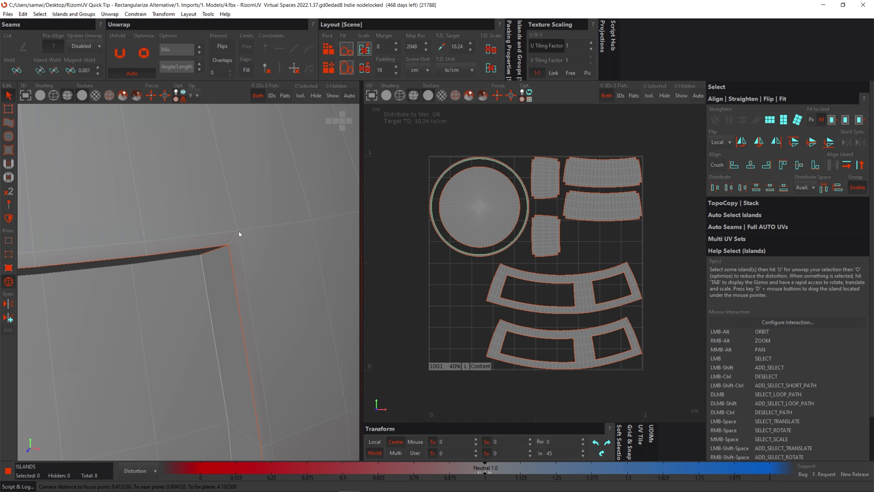
scroll(182, 232, down, 5)
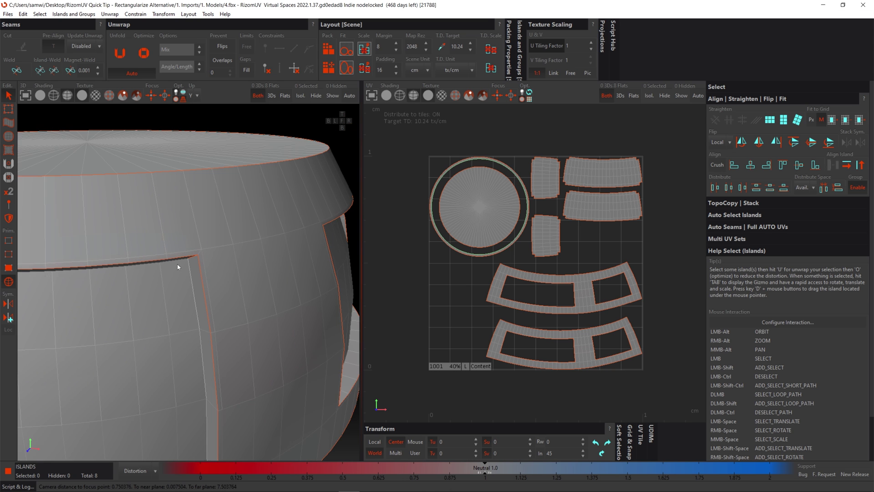
scroll(188, 251, up, 5)
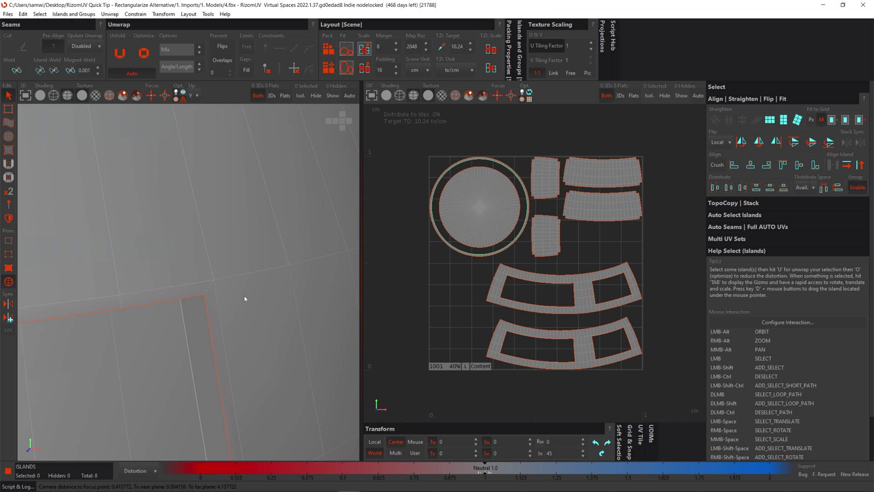
scroll(244, 296, down, 5)
click(279, 313)
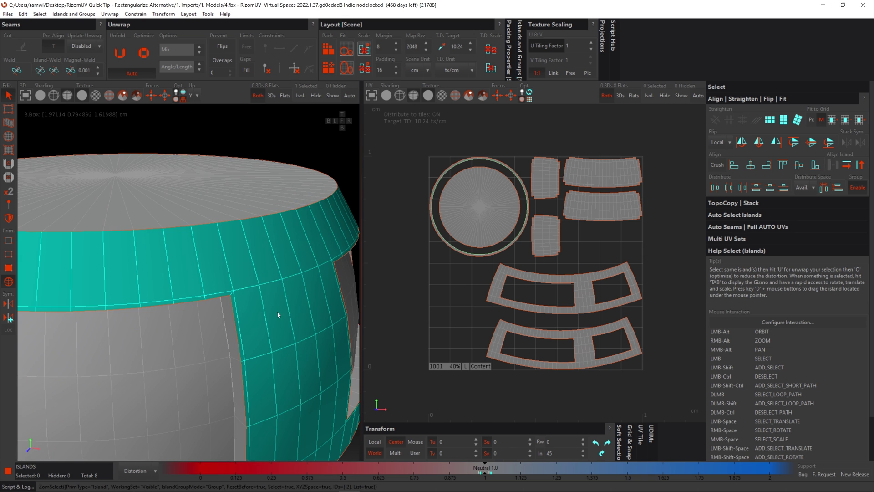
Try straightening both band islands horizontally, undo the failed result, and deselect them.
shift+click(586, 349)
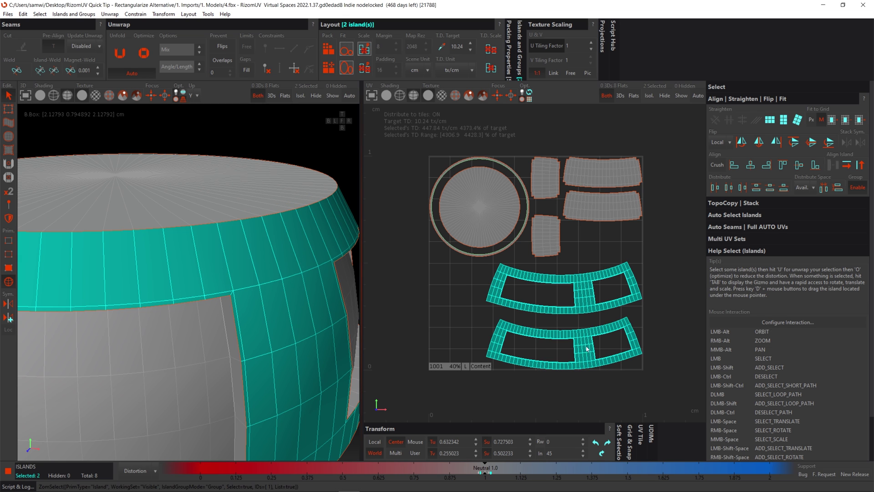
click(773, 123)
scroll(550, 349, up, 2)
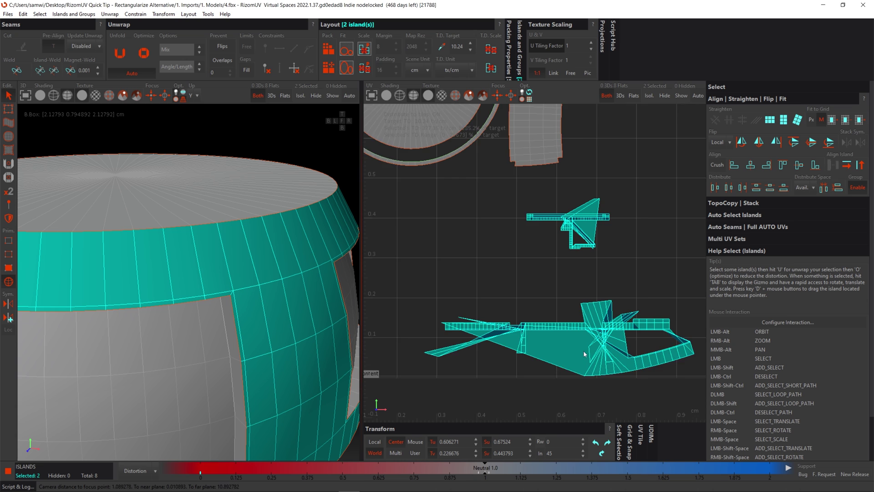
scroll(562, 347, up, 3)
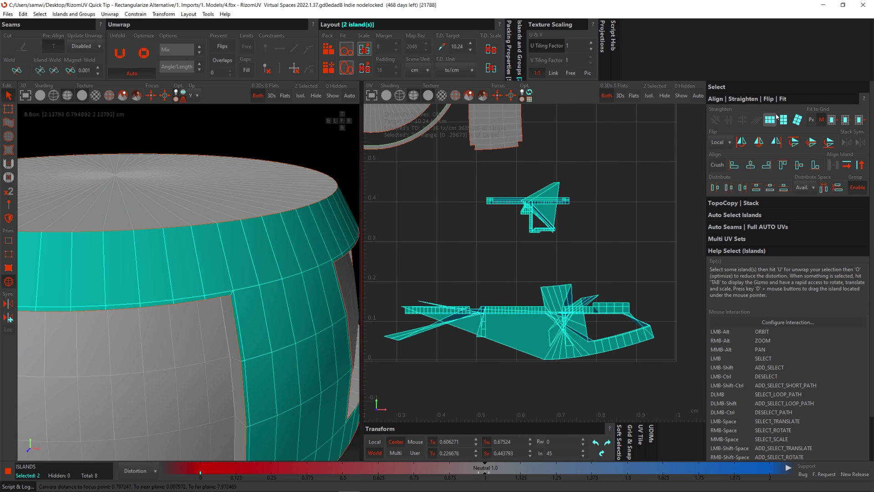
scroll(503, 265, down, 1)
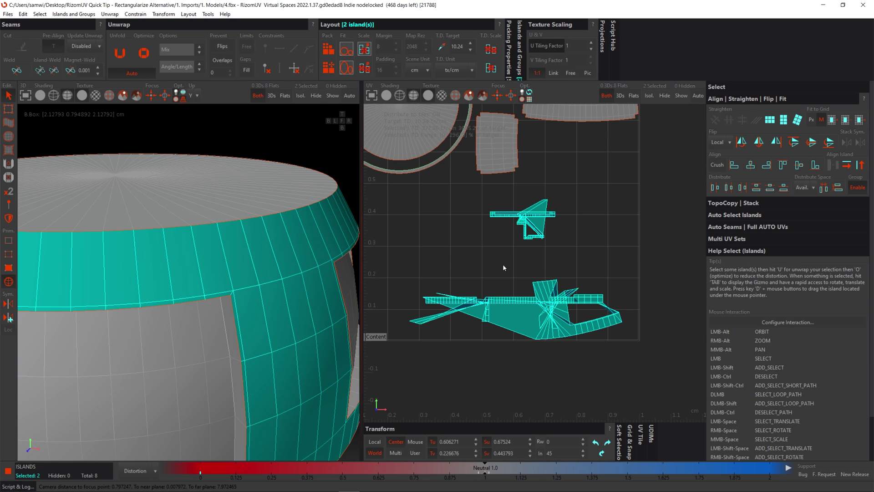
key(u)
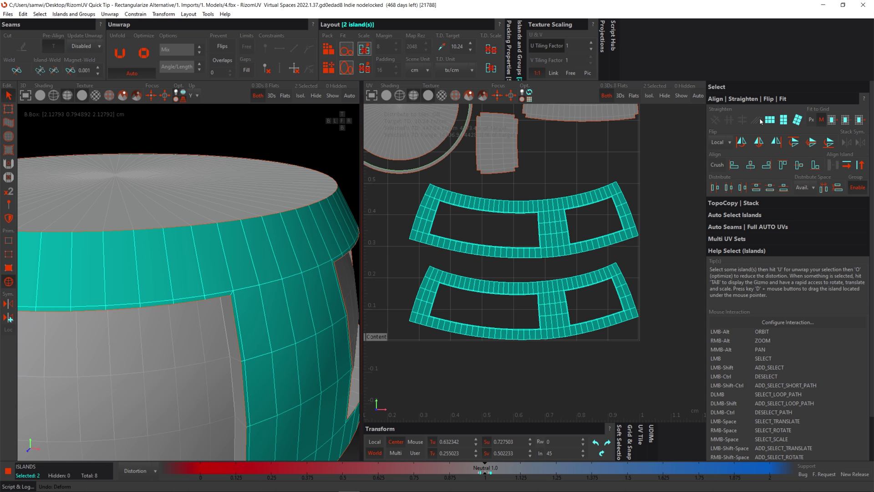
click(643, 183)
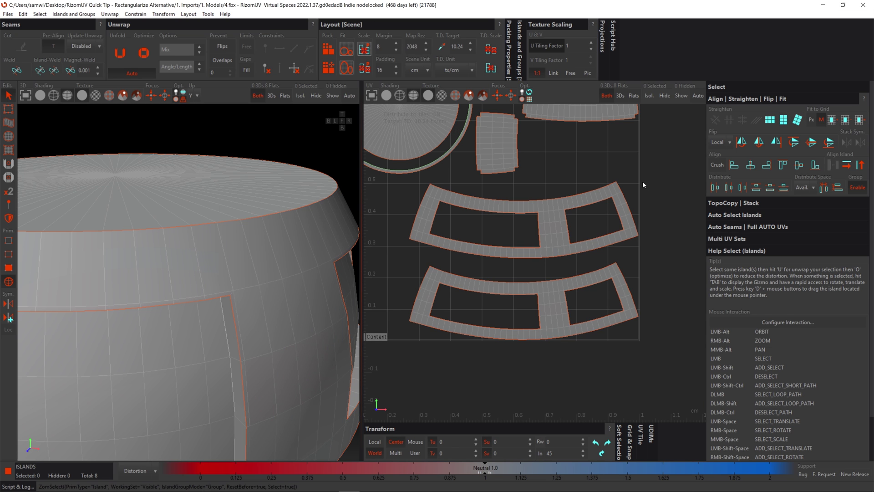
Select the top and bottom border loops of both arc islands and constrain them horizontally.
click(8, 254)
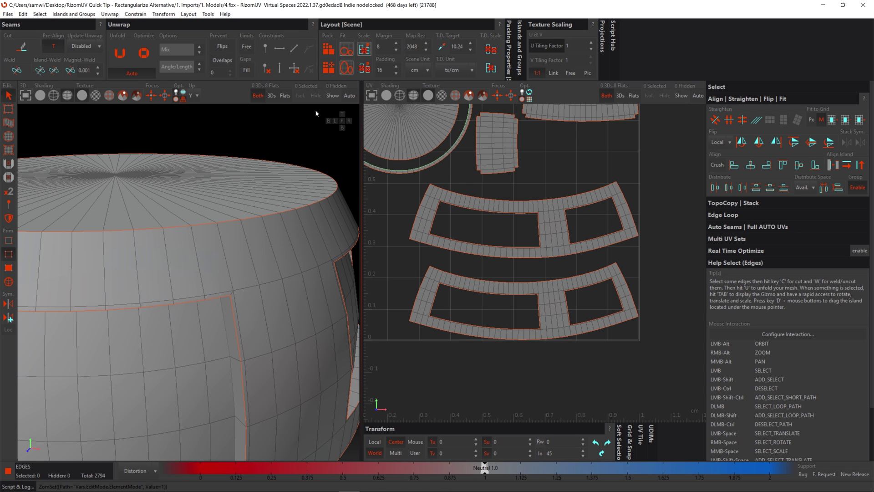
double_click(462, 197)
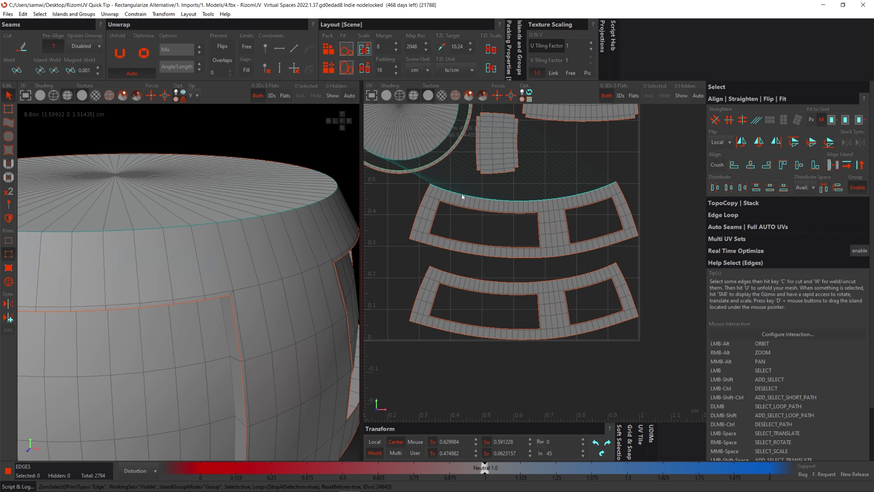
shift+double_click(469, 280)
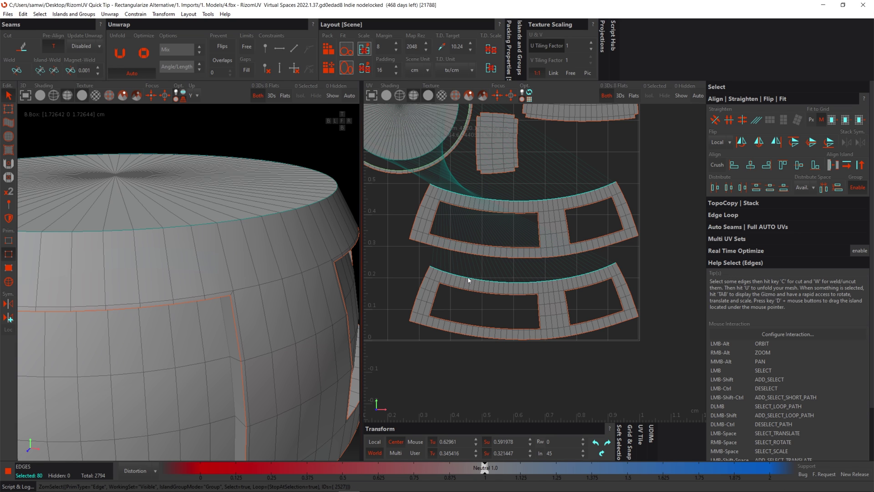
shift+double_click(435, 246)
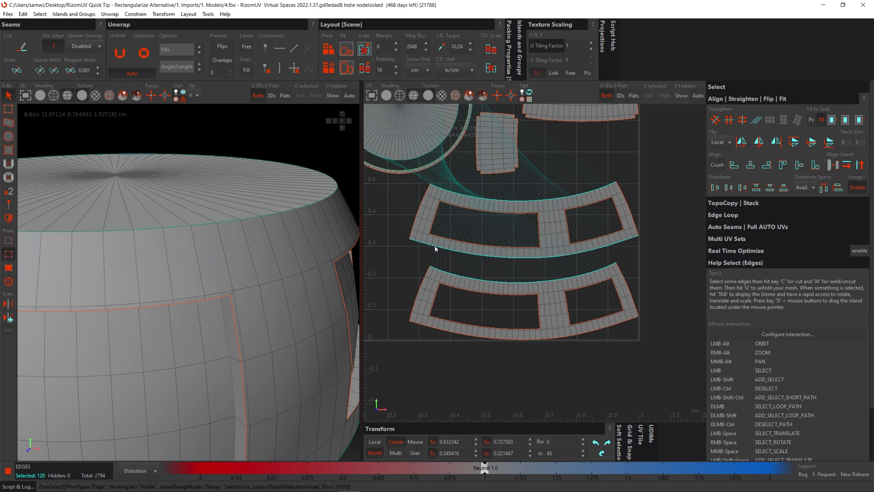
shift+double_click(451, 334)
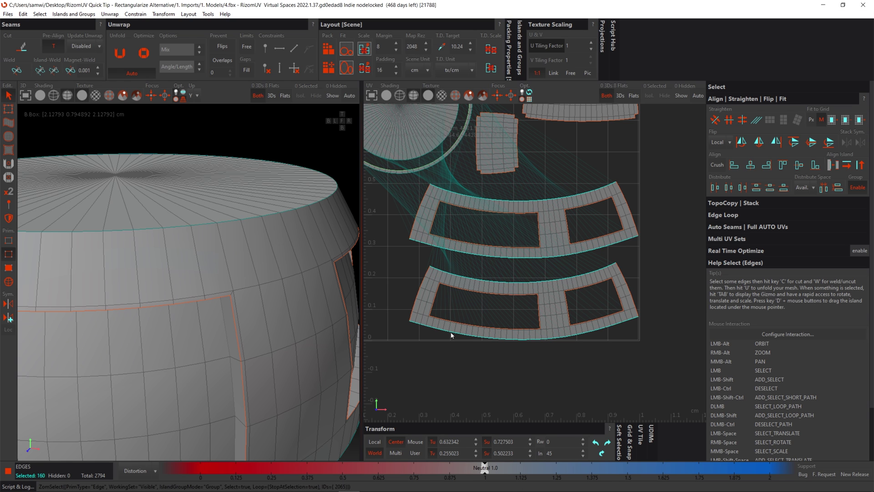
click(279, 53)
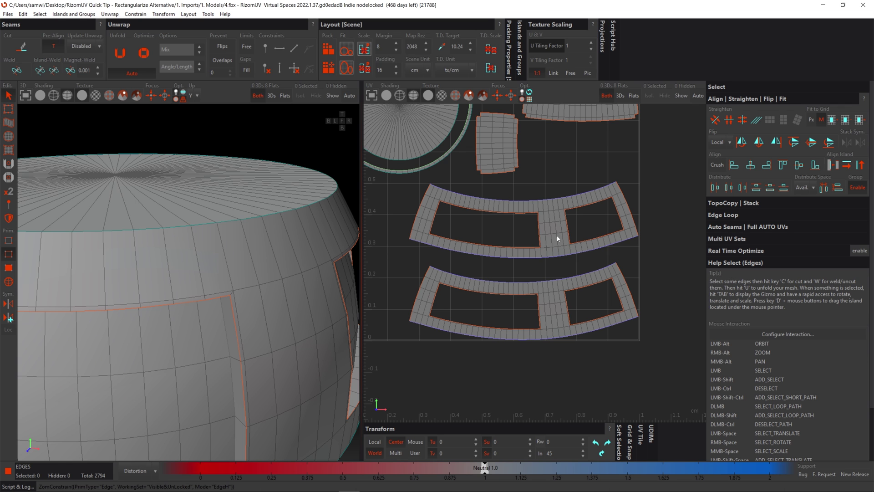
Unfold both band islands with their horizontal constraints so their top and bottom edges flatten.
click(10, 281)
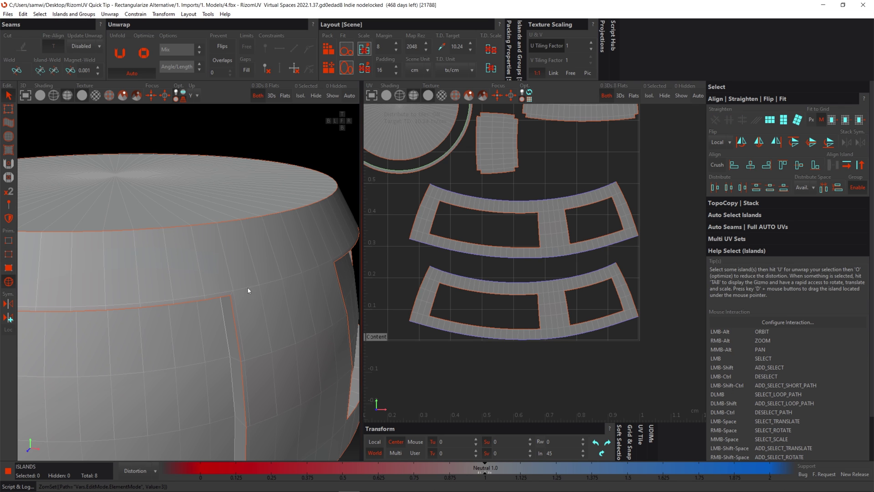
click(554, 246)
shift+click(559, 310)
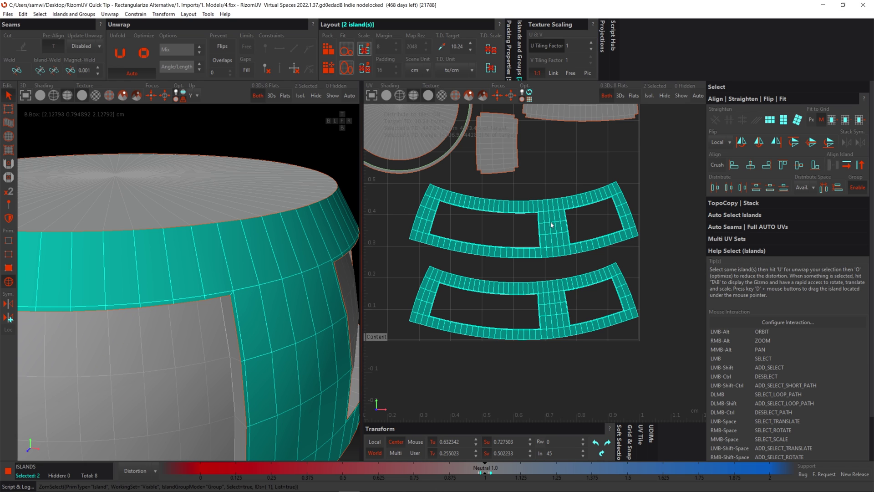
key(u)
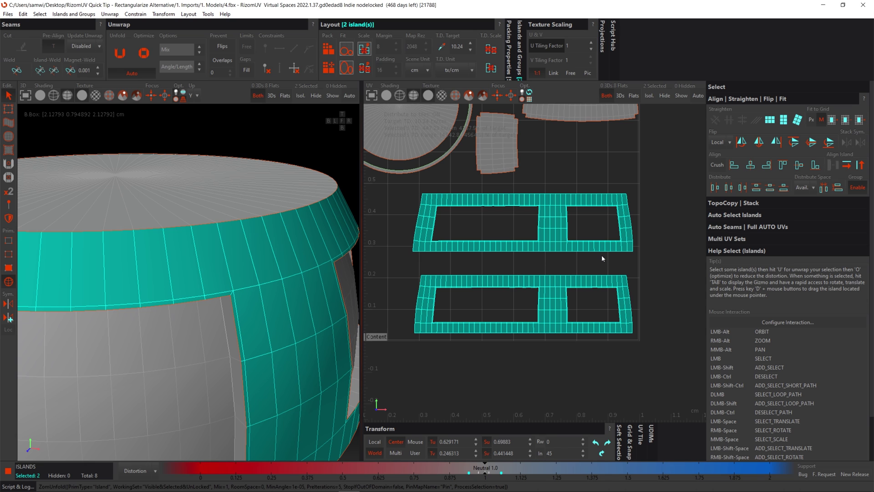
click(559, 260)
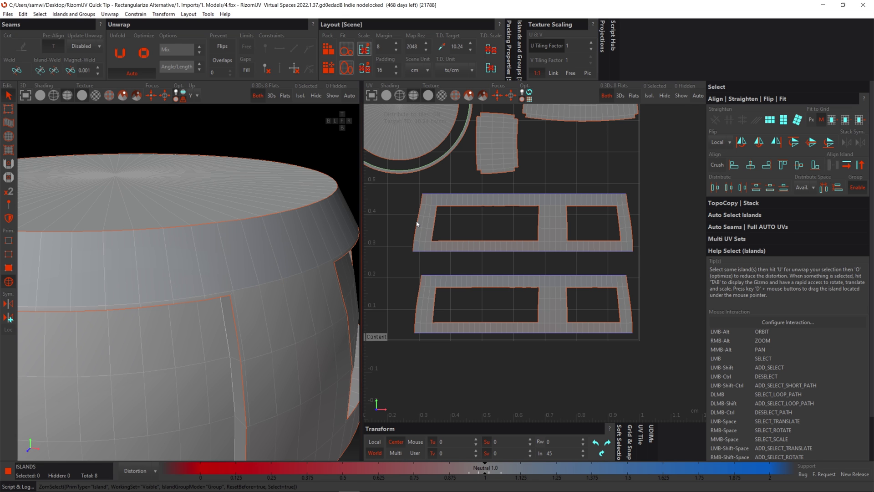
key(ctrl+a)
Constrain the left and right border loops of both islands vertically, then unfold each island.
click(414, 233)
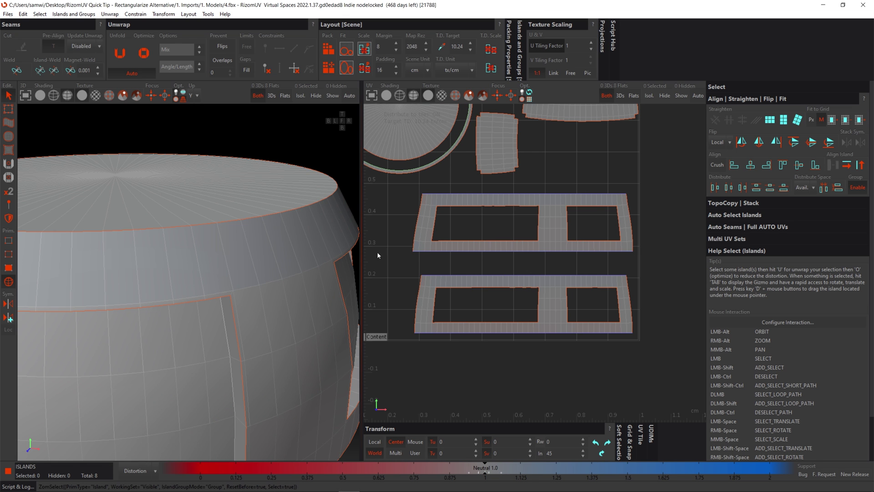
click(7, 255)
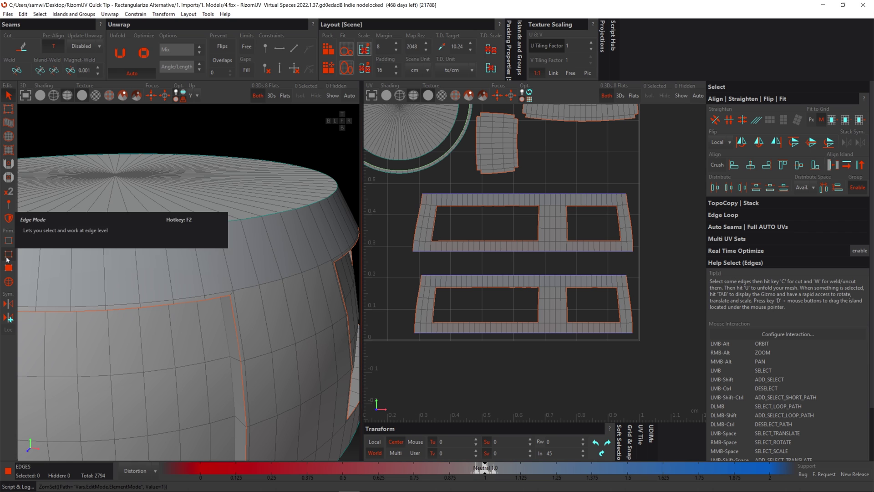
double_click(416, 223)
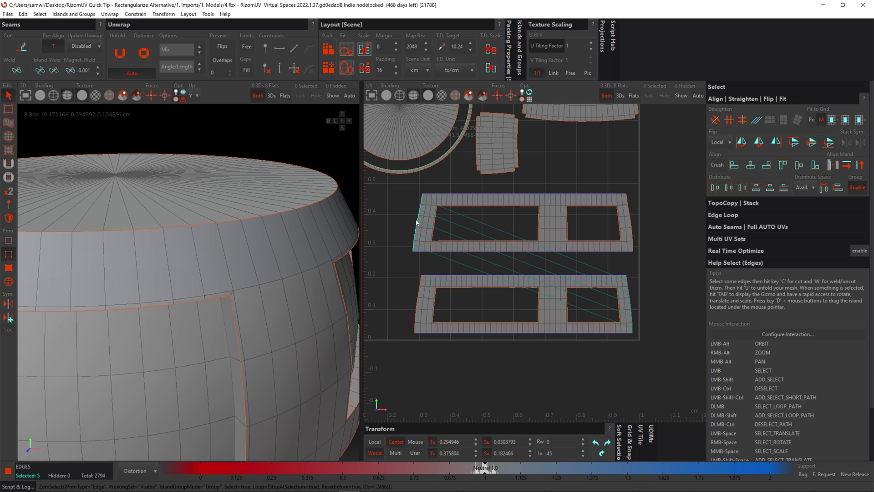
shift+click(631, 228)
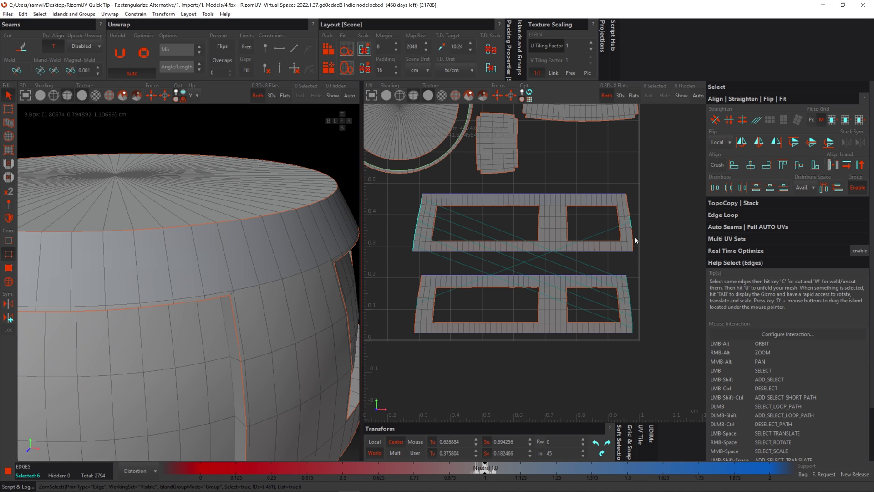
shift+double_click(631, 227)
shift+double_click(631, 312)
shift+double_click(415, 319)
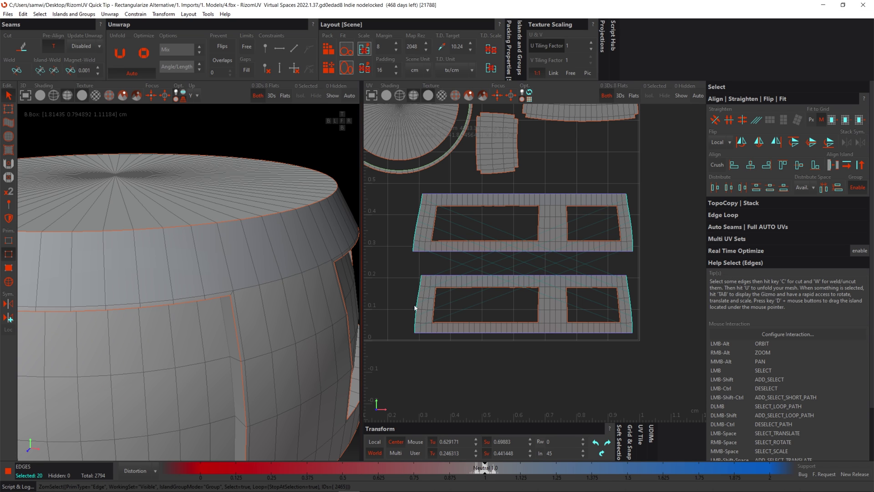
click(318, 132)
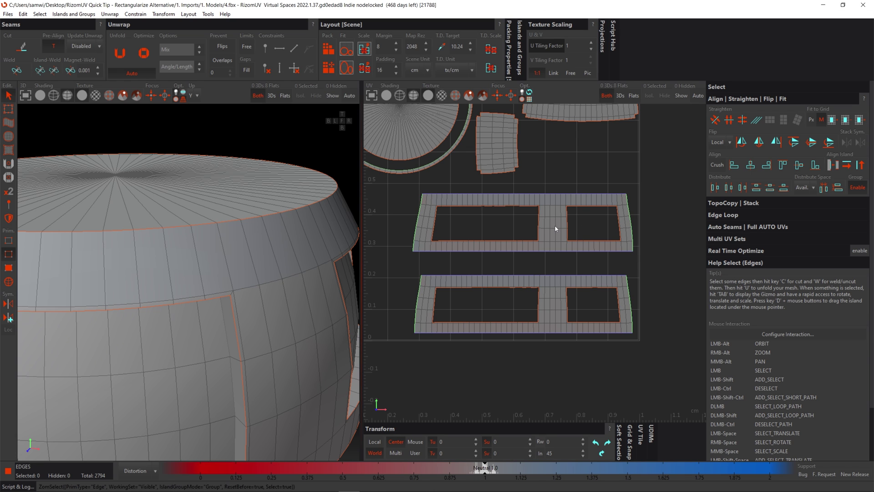
key(u)
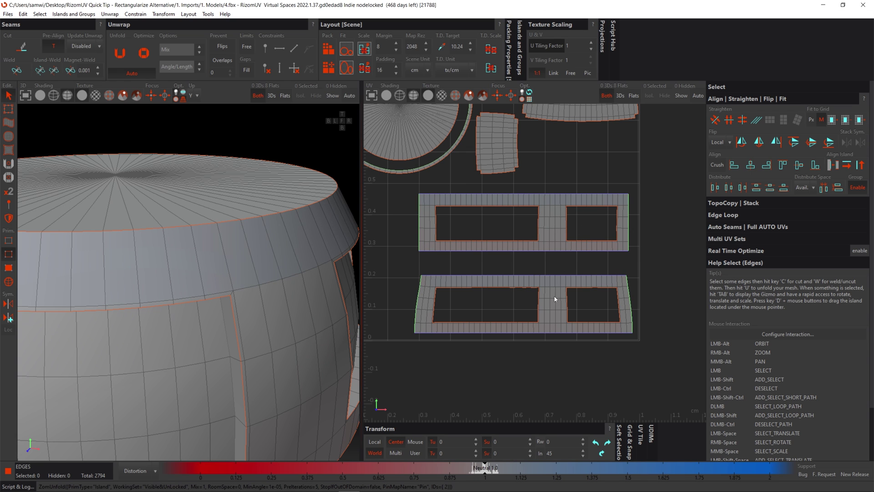
key(u)
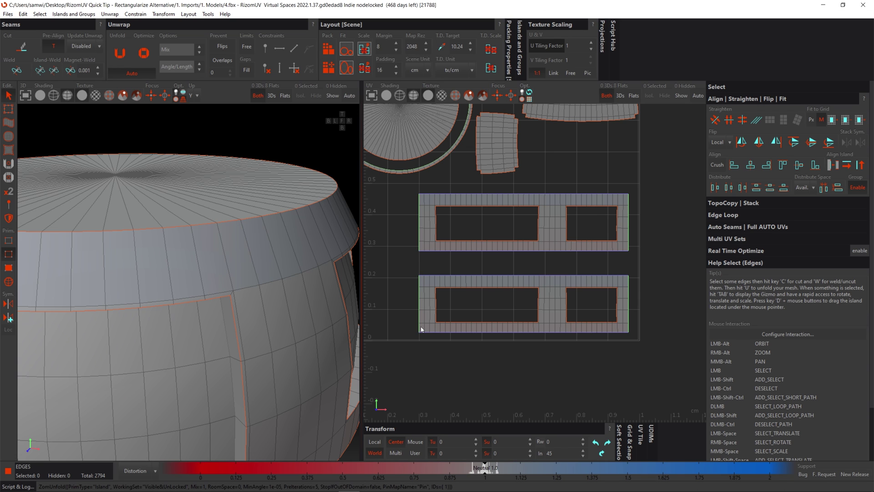
Zoom in and select the left and right vertical sides of the lower-left hole.
scroll(430, 354, up, 3)
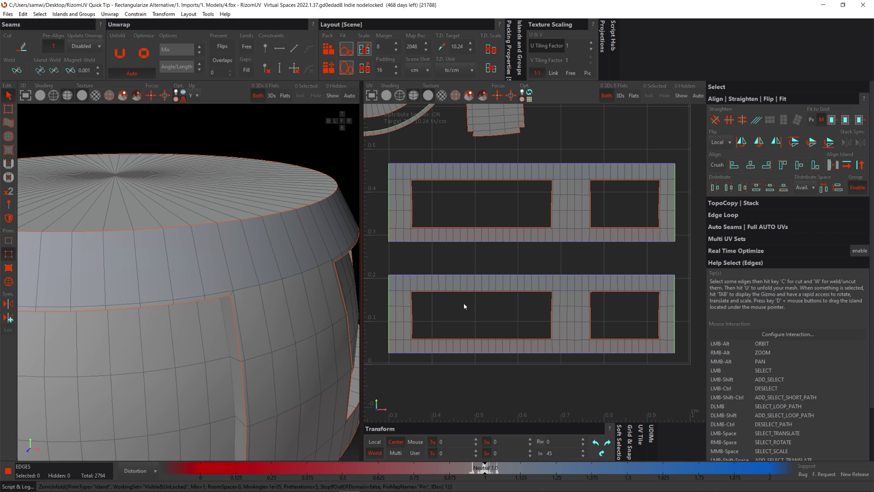
double_click(412, 316)
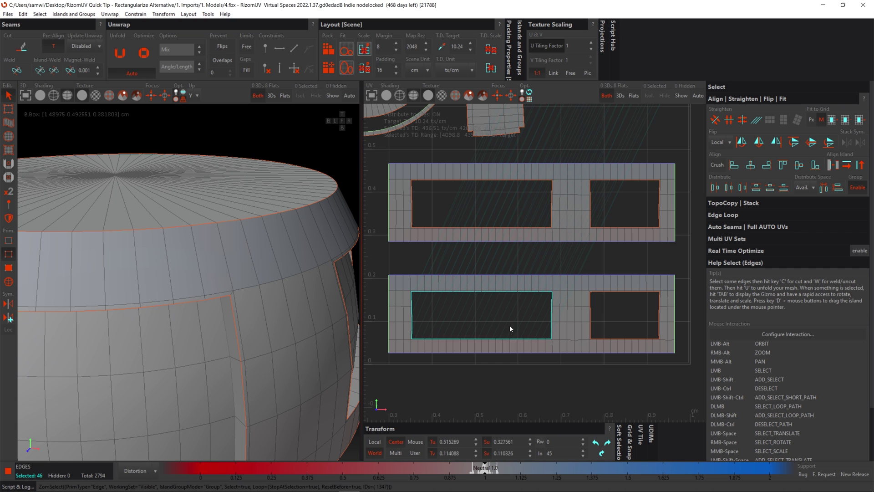
click(552, 297)
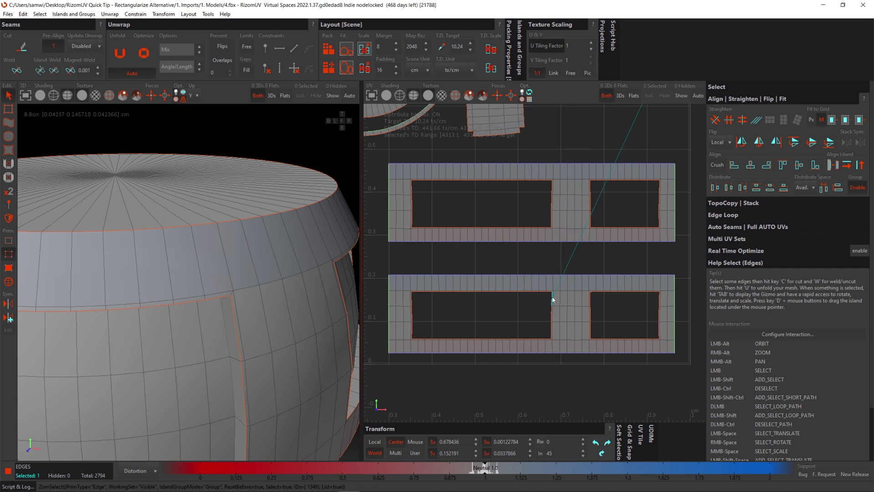
ctrl+shift+click(551, 334)
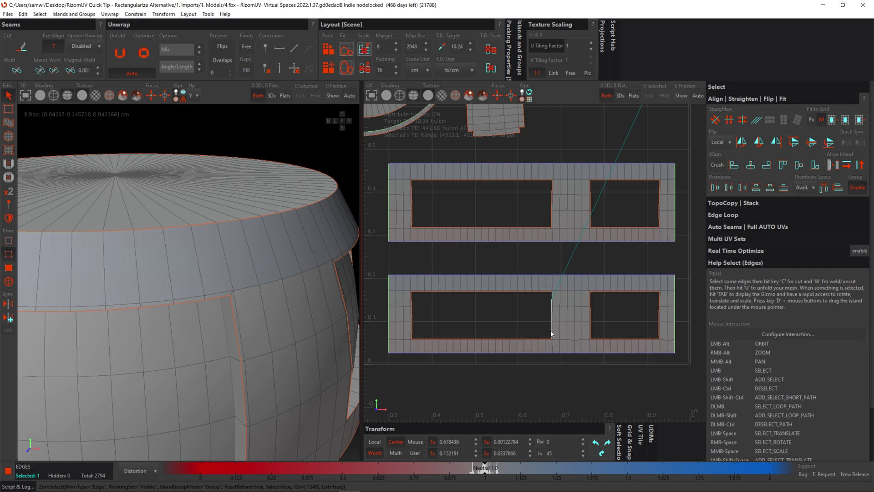
shift+click(412, 301)
ctrl+shift+click(413, 336)
Add the left and right vertical sides of the lower-right hole to the selection.
shift+click(590, 300)
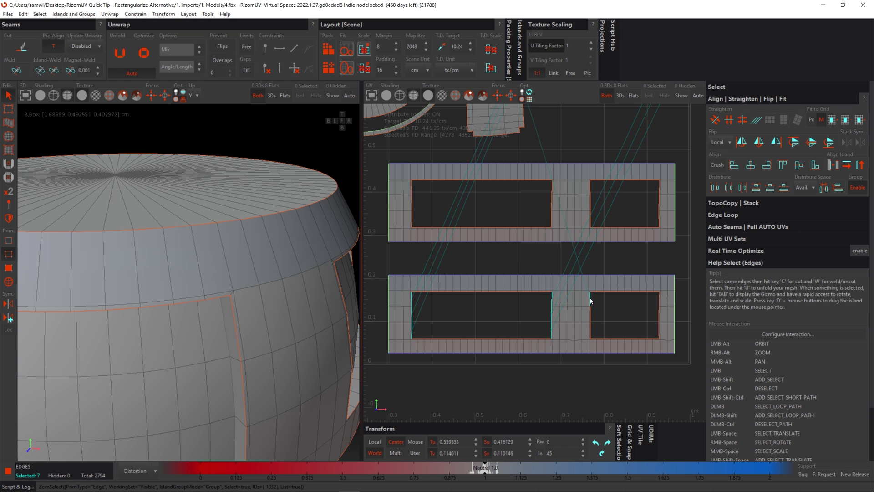
ctrl+shift+click(590, 332)
shift+click(659, 306)
ctrl+shift+click(658, 335)
Constrain the selected hole sides to stay vertical and re-unfold the lower island.
click(281, 70)
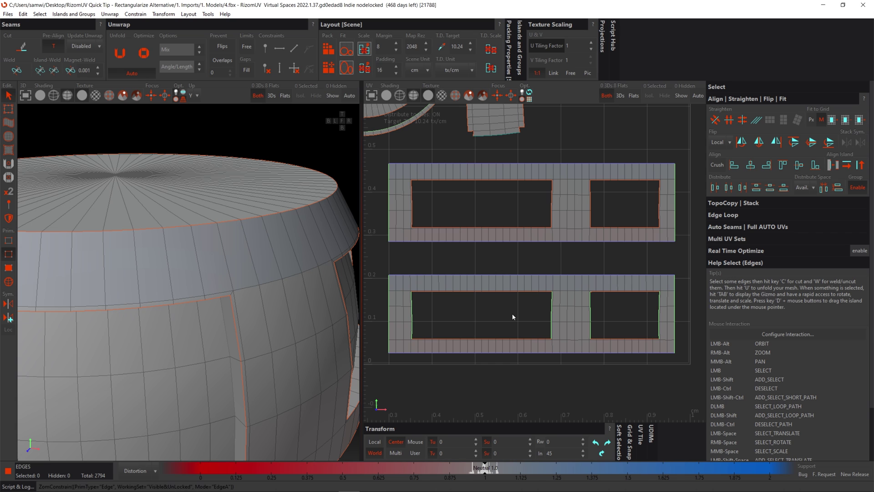
click(527, 314)
key(u)
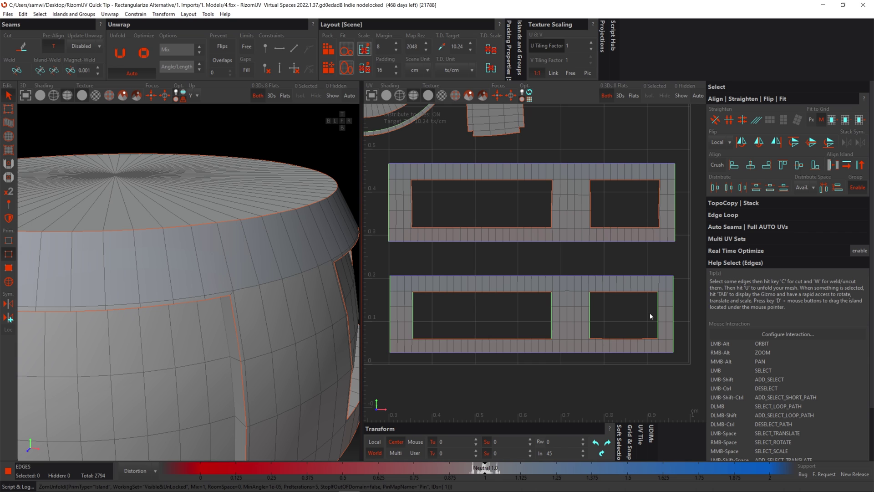
alt+middle_drag(650, 314, 655, 267)
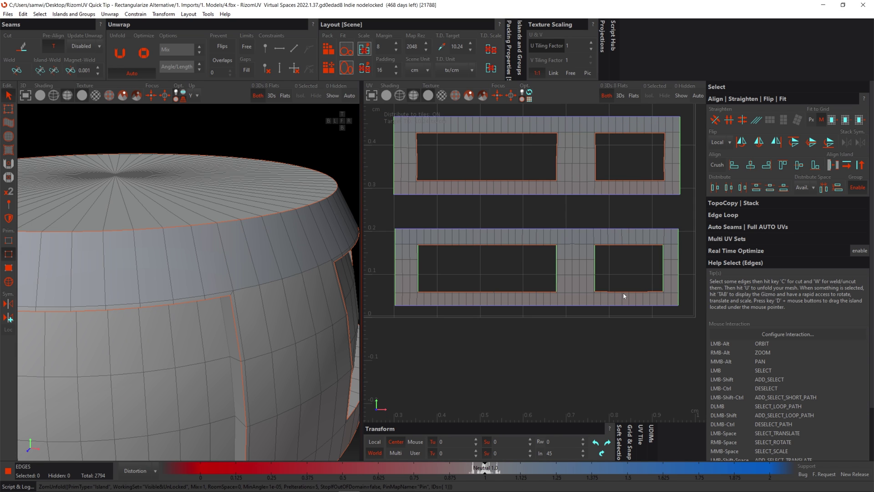